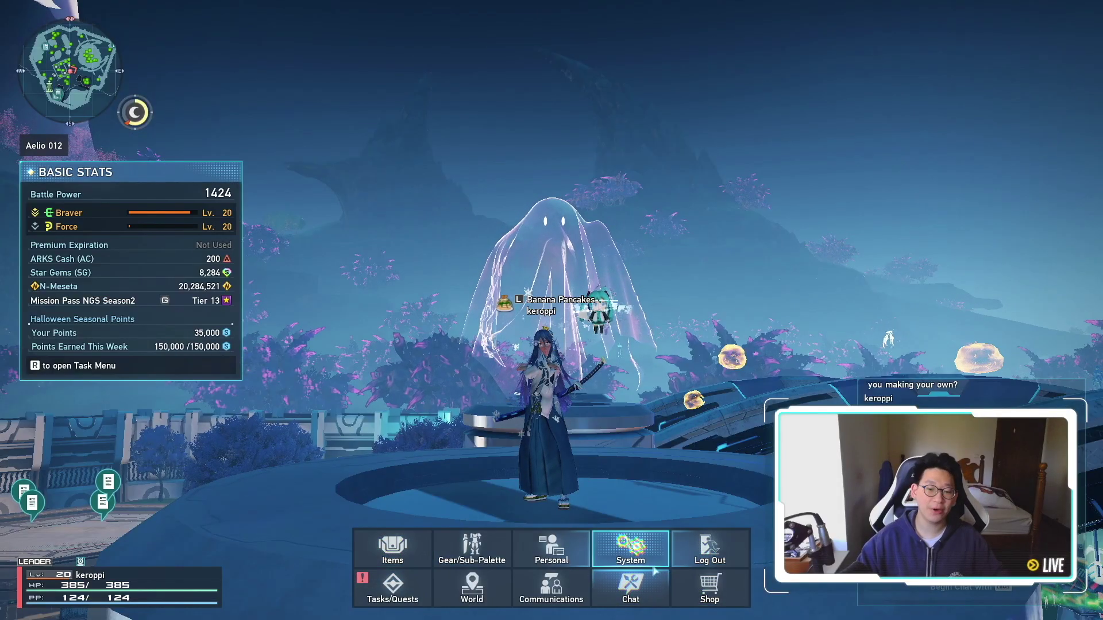
Review the Symbol Art display settings in the Sound/Chat options, and close the options.
key(Return)
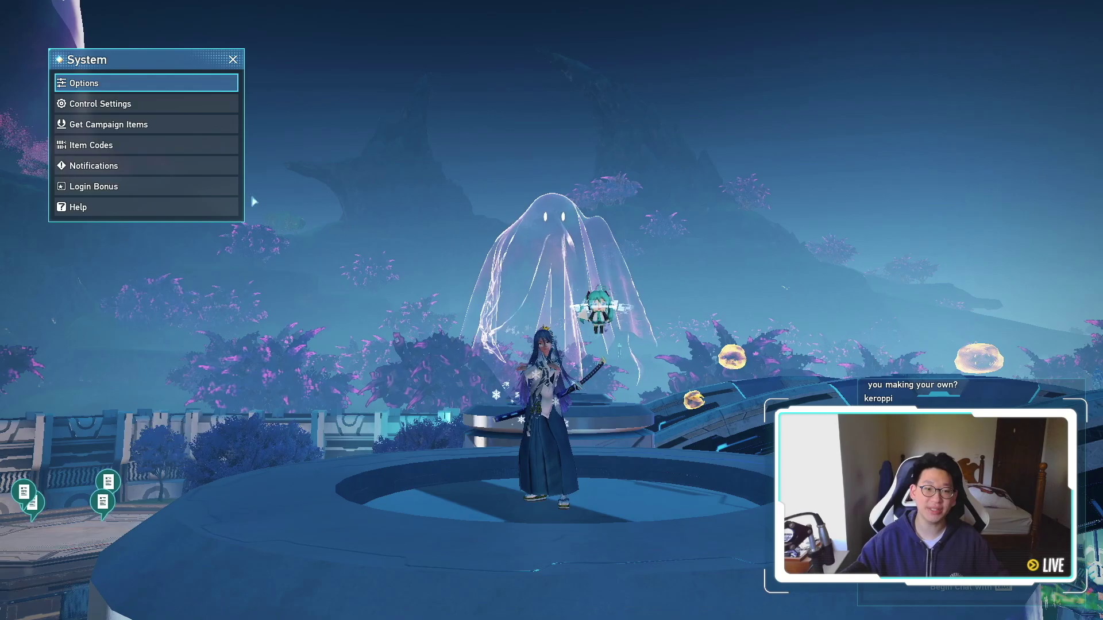
click(142, 88)
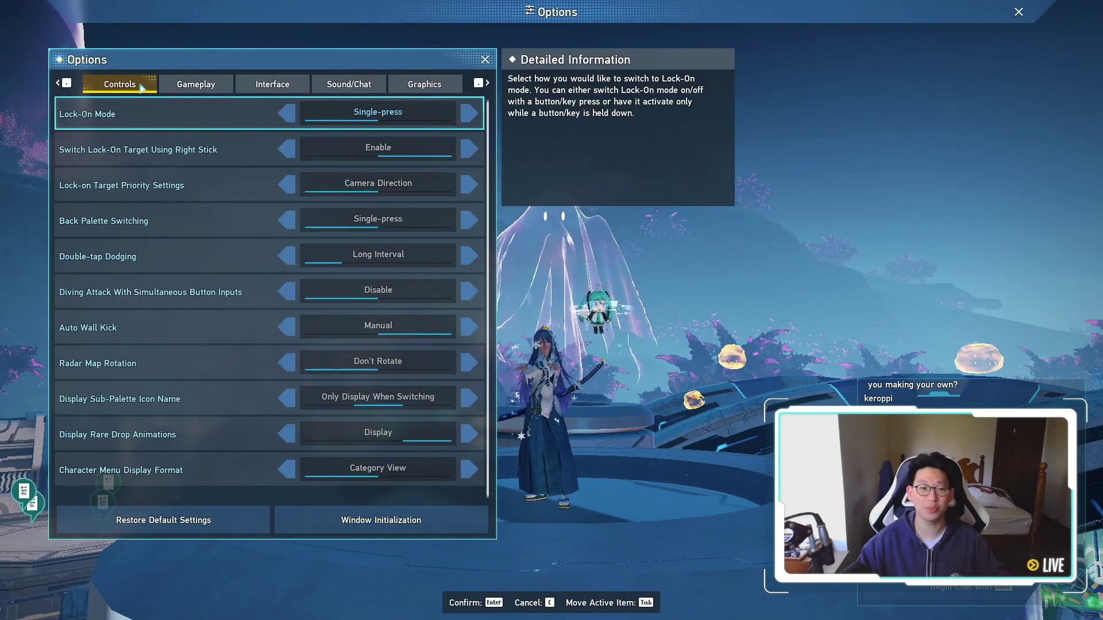
click(349, 84)
drag(493, 137, 493, 275)
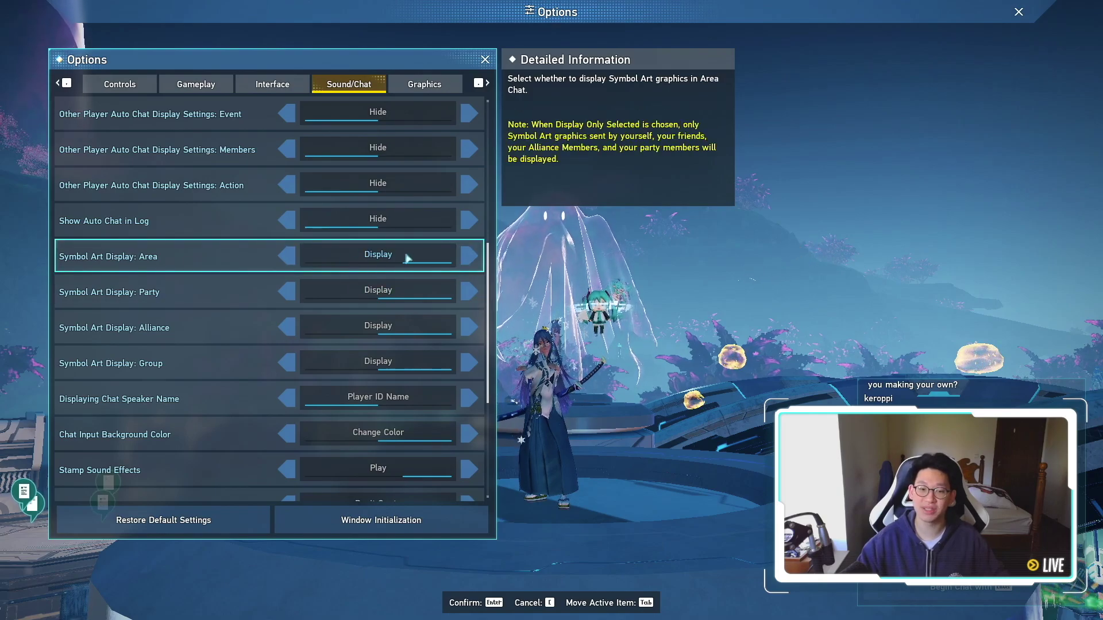
key(Escape)
Open the Symbol Art list from the chat window and look through the saved slots on its pages.
key(Return)
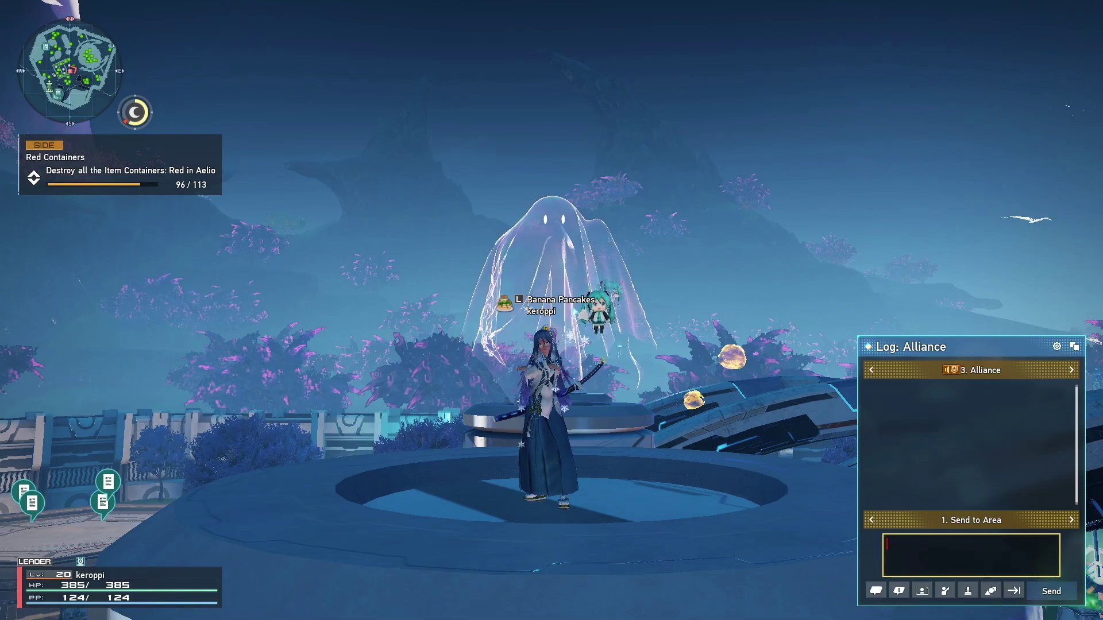
click(991, 590)
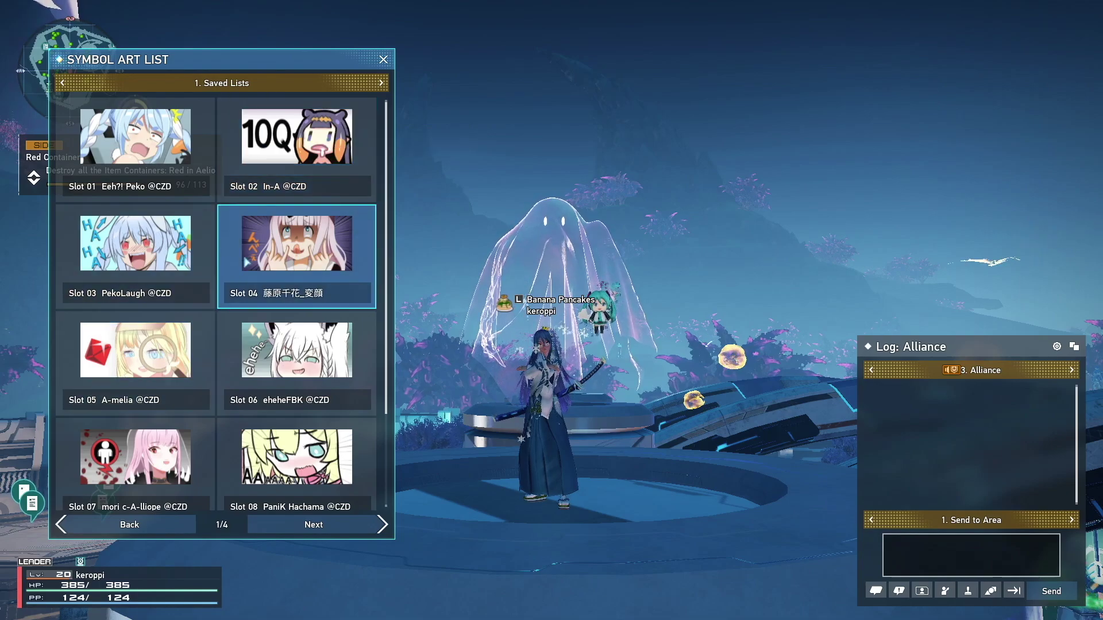
scroll(247, 253, down, 1)
scroll(247, 262, up, 1)
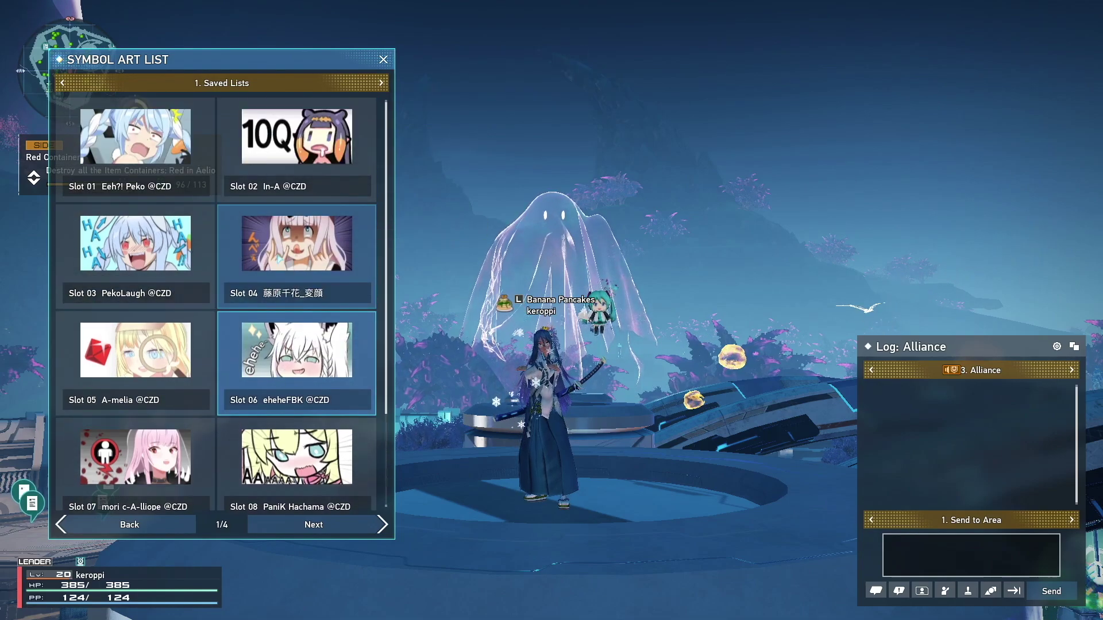
click(310, 525)
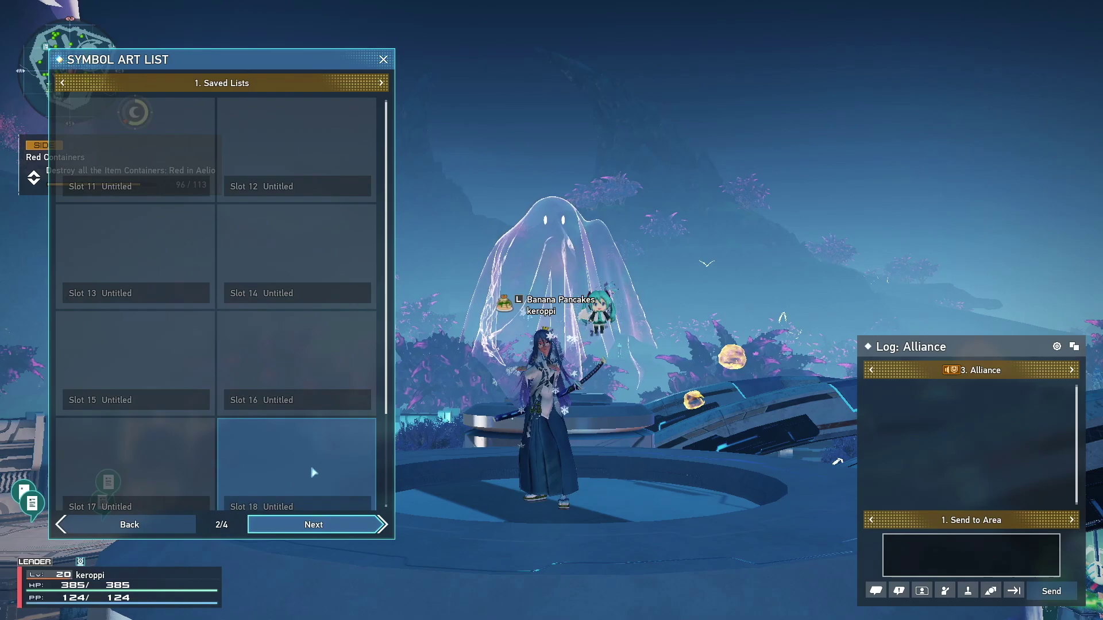
click(294, 525)
scroll(230, 402, down, 1)
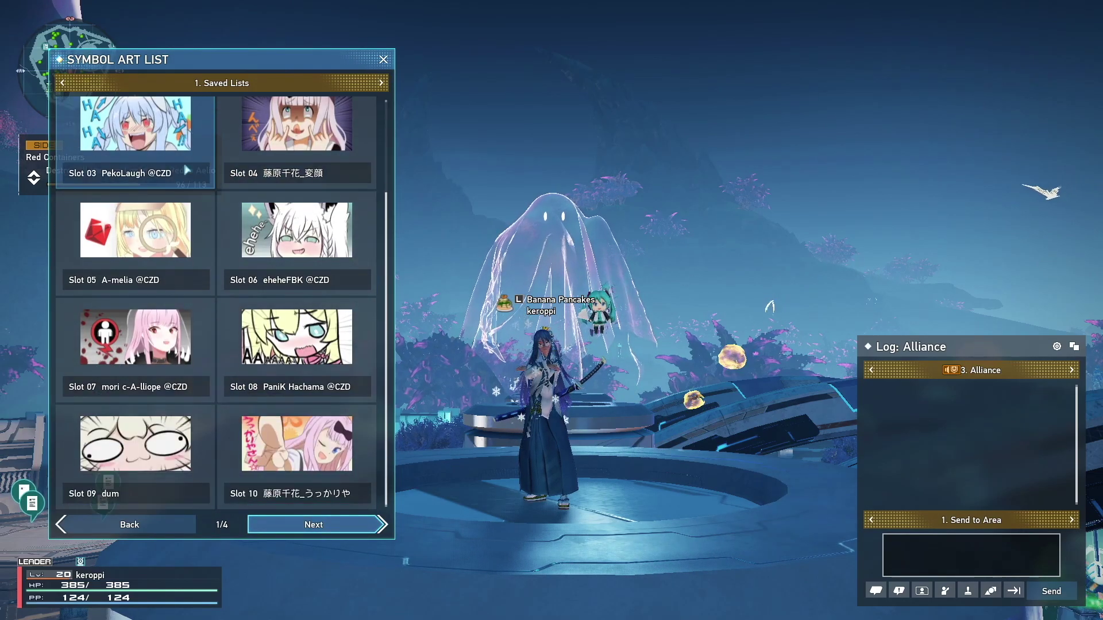
scroll(299, 350, up, 1)
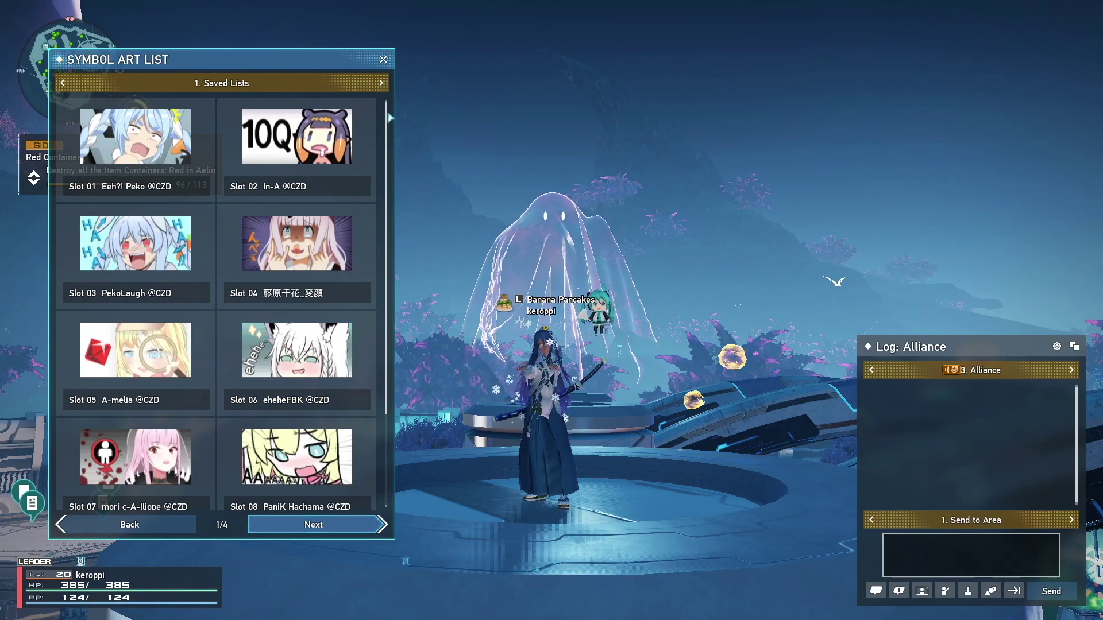
Save the aquasmug symbol art from History (Standard) into saved Slot 10, overwriting the data stored there.
click(310, 85)
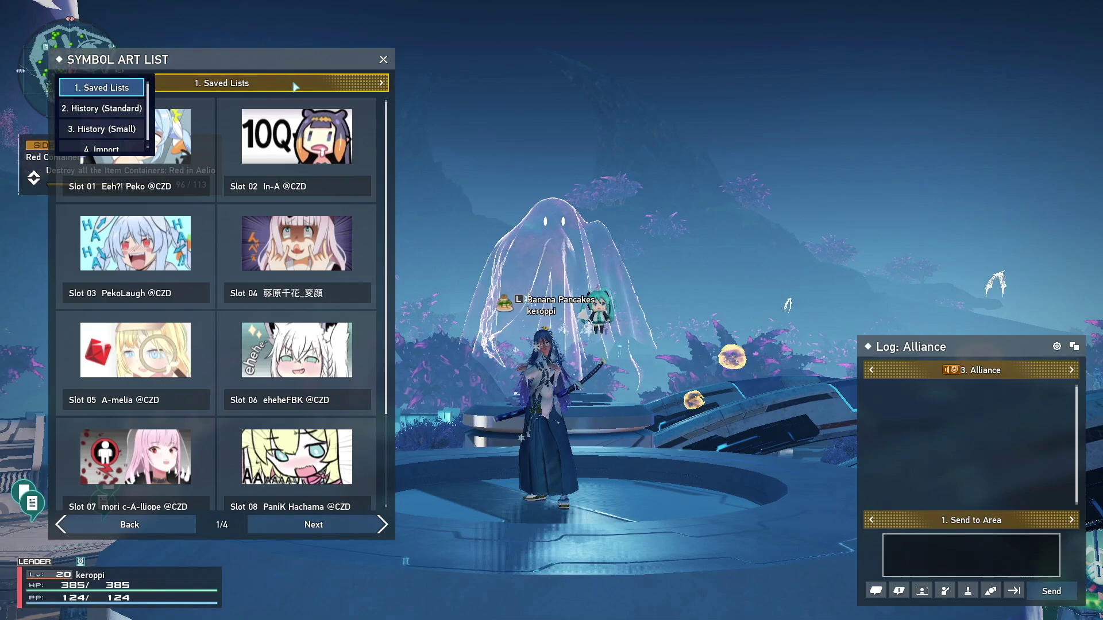
click(124, 114)
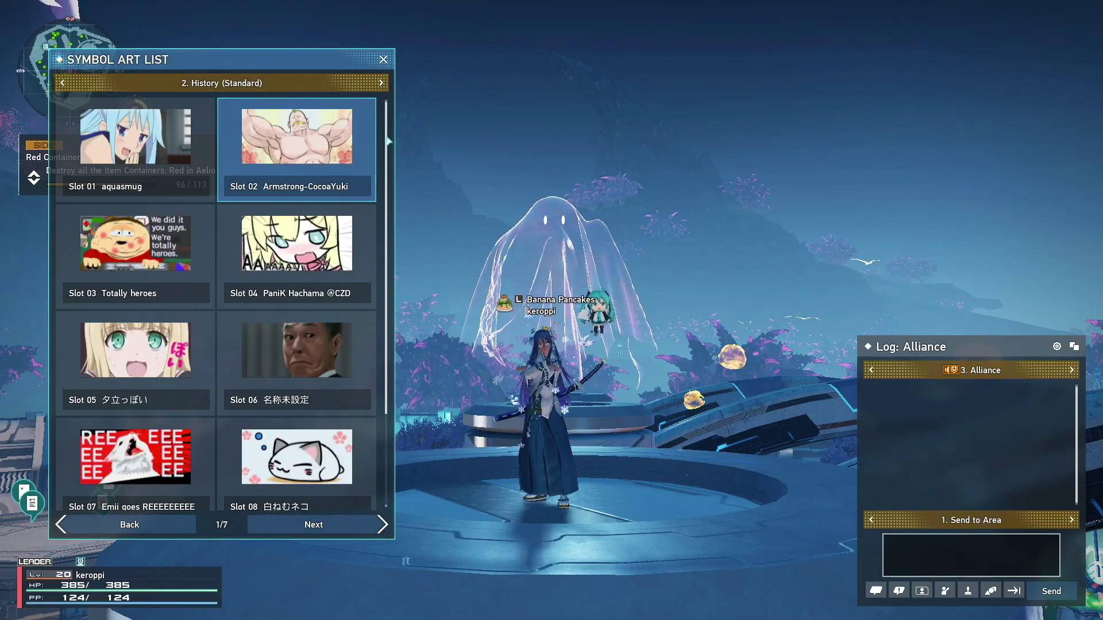
mouse_move(388, 141)
mouse_down()
mouse_move(384, 261)
mouse_move(390, 127)
mouse_up()
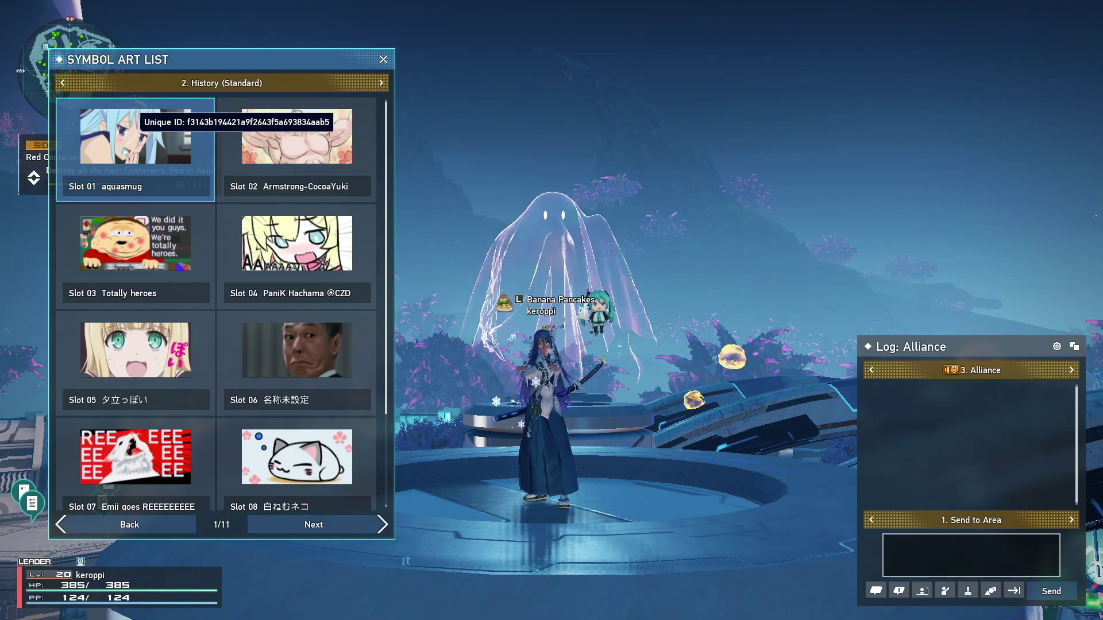
click(144, 115)
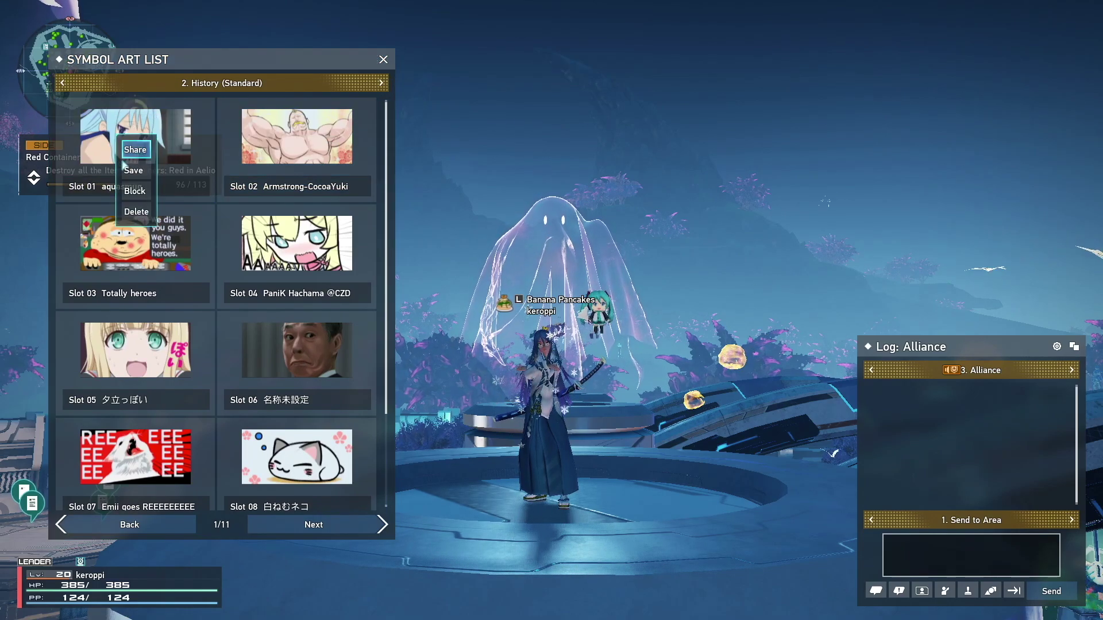
click(154, 150)
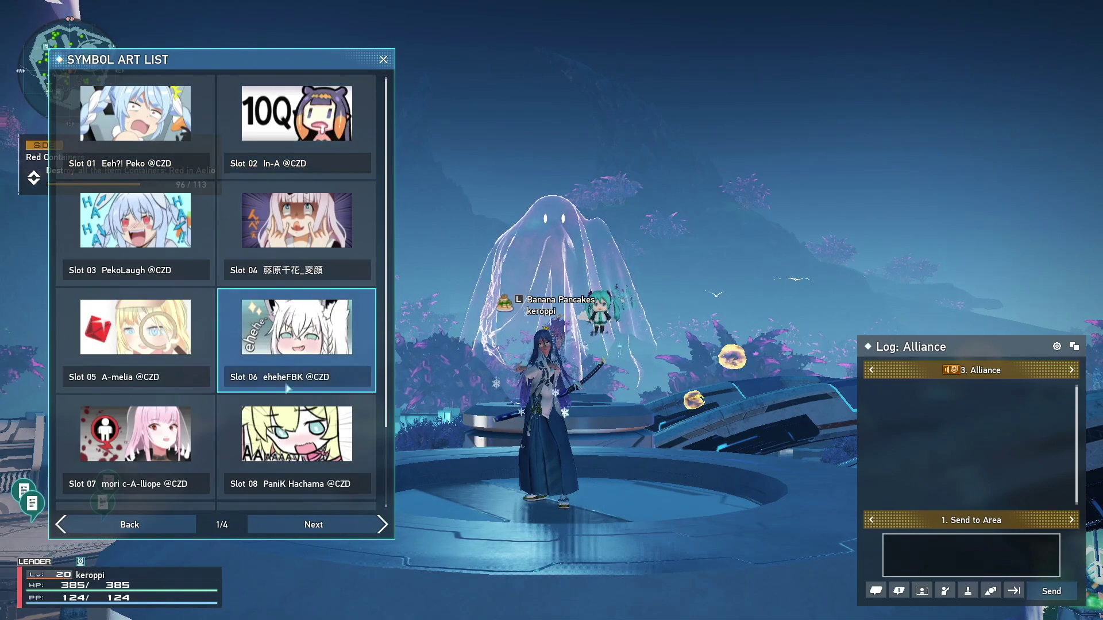
scroll(297, 345, down, 1)
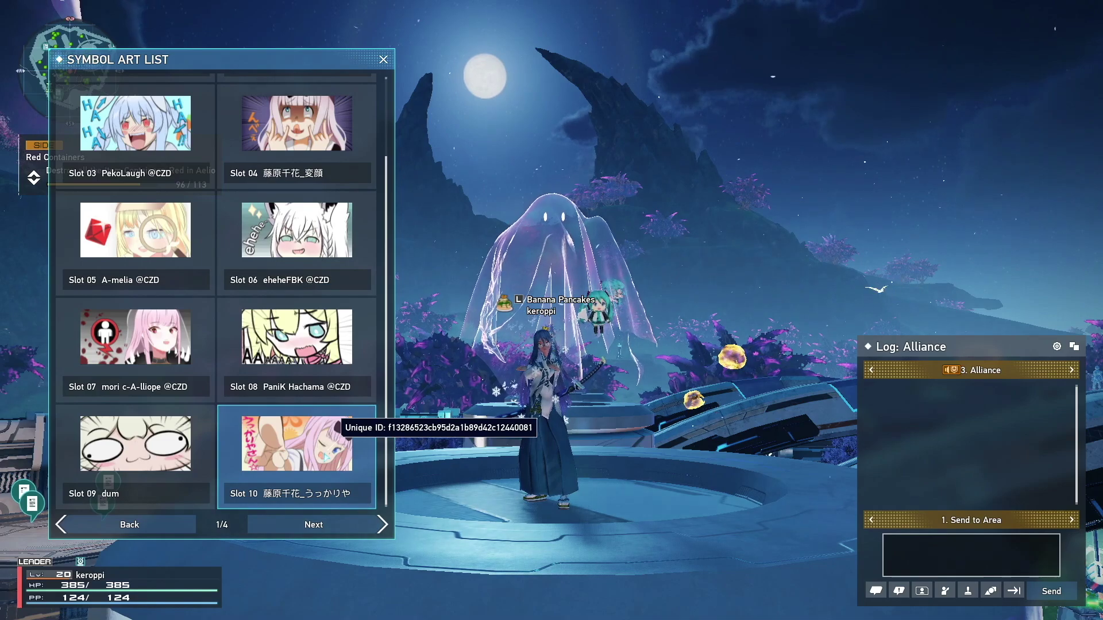
click(336, 426)
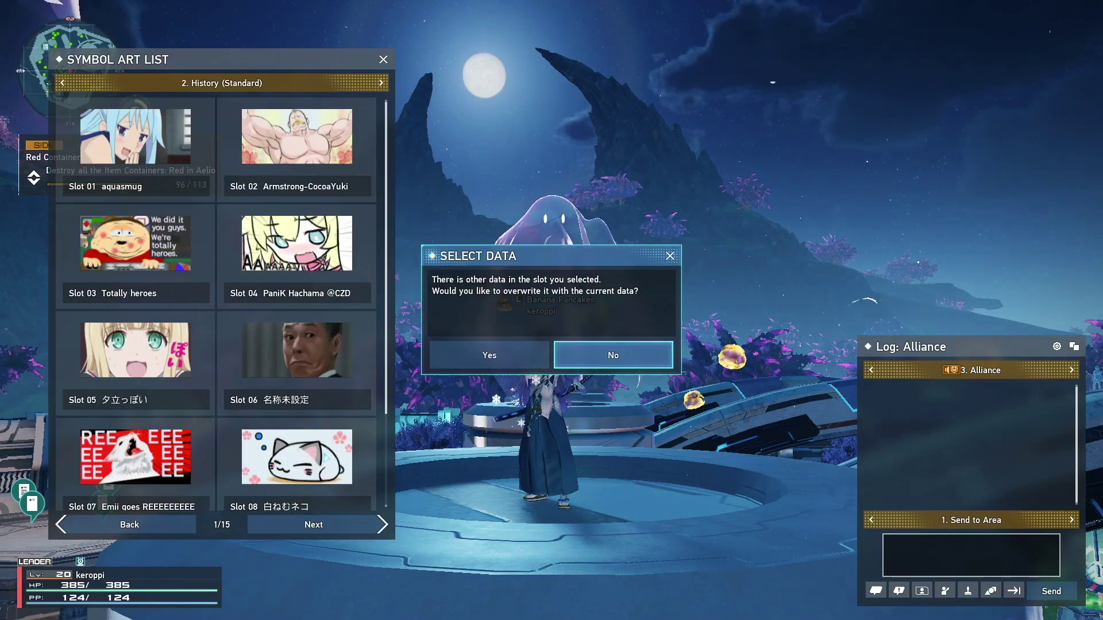
click(501, 360)
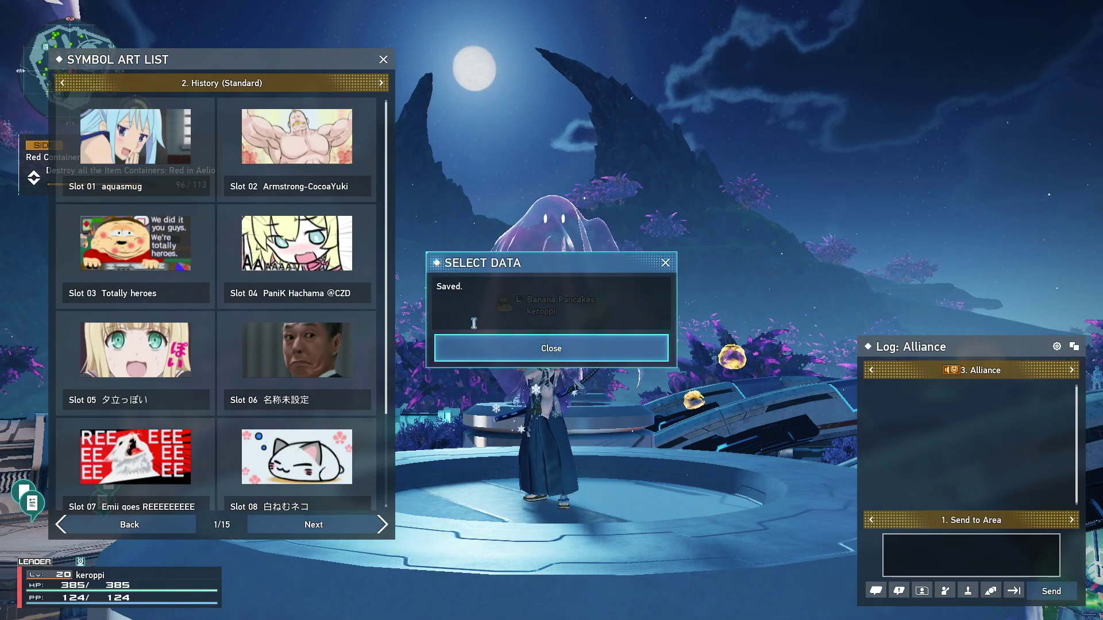
click(527, 349)
Check Slot 10 in the Saved Lists for the stored symbol art.
click(103, 83)
click(98, 84)
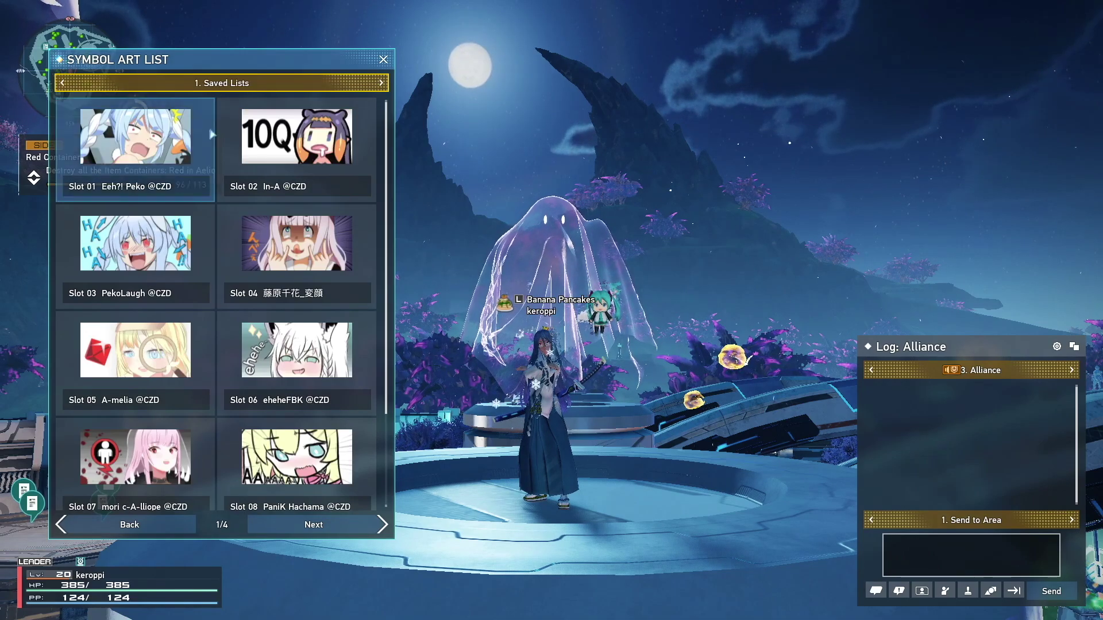
key(Right)
key(Down)
key(Down)
key(Down)
key(Down)
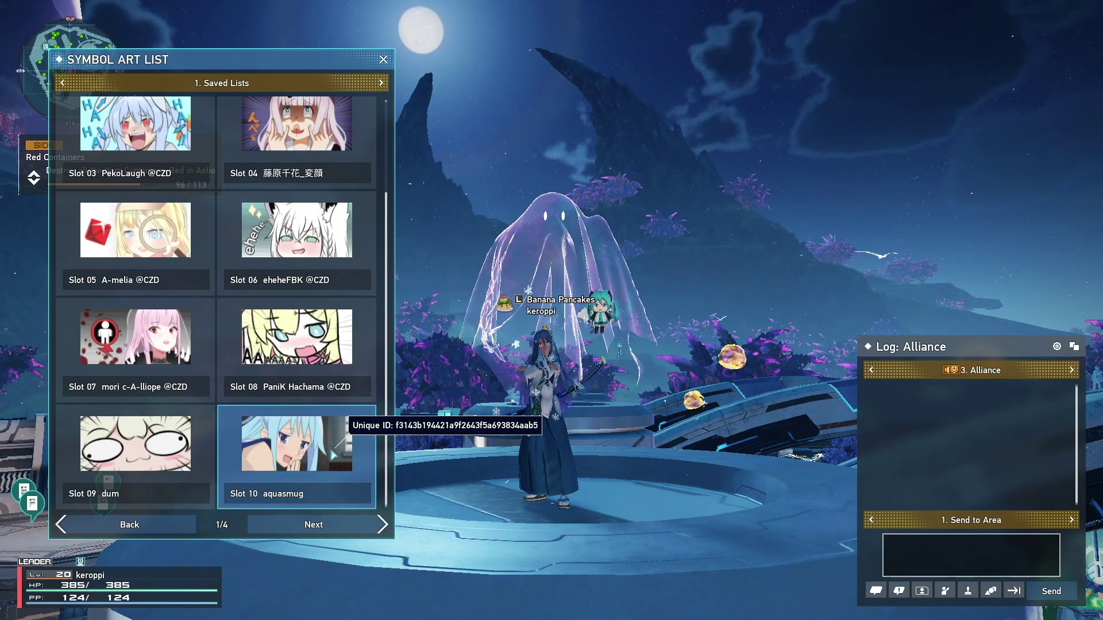
scroll(334, 455, up, 1)
scroll(334, 455, down, 1)
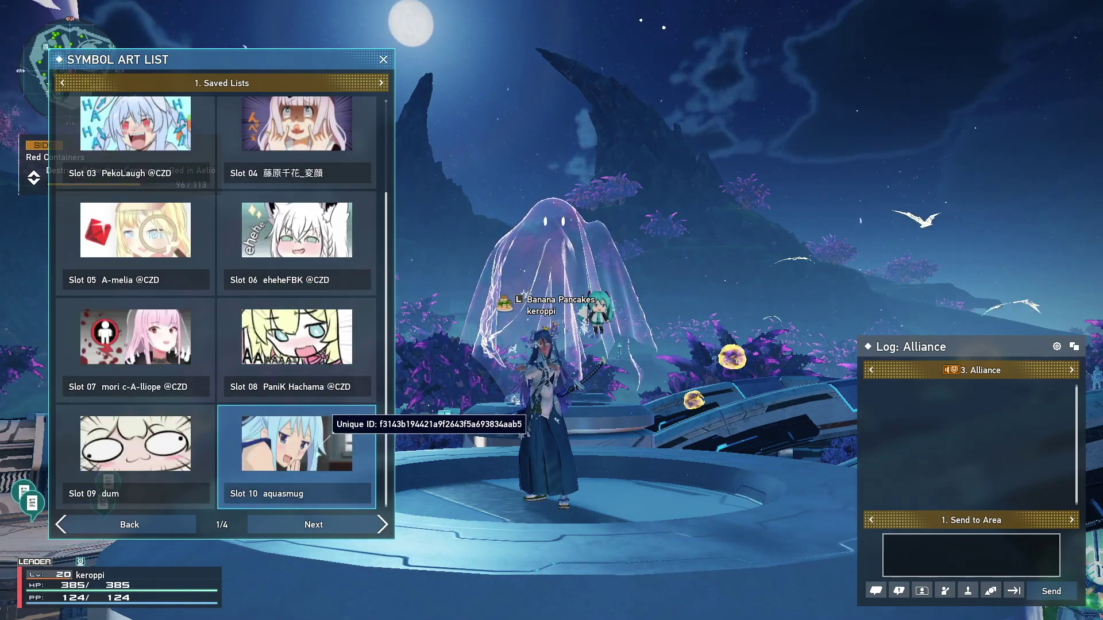
Show the Import list of symbol arts and import the symbol art files into it.
click(95, 82)
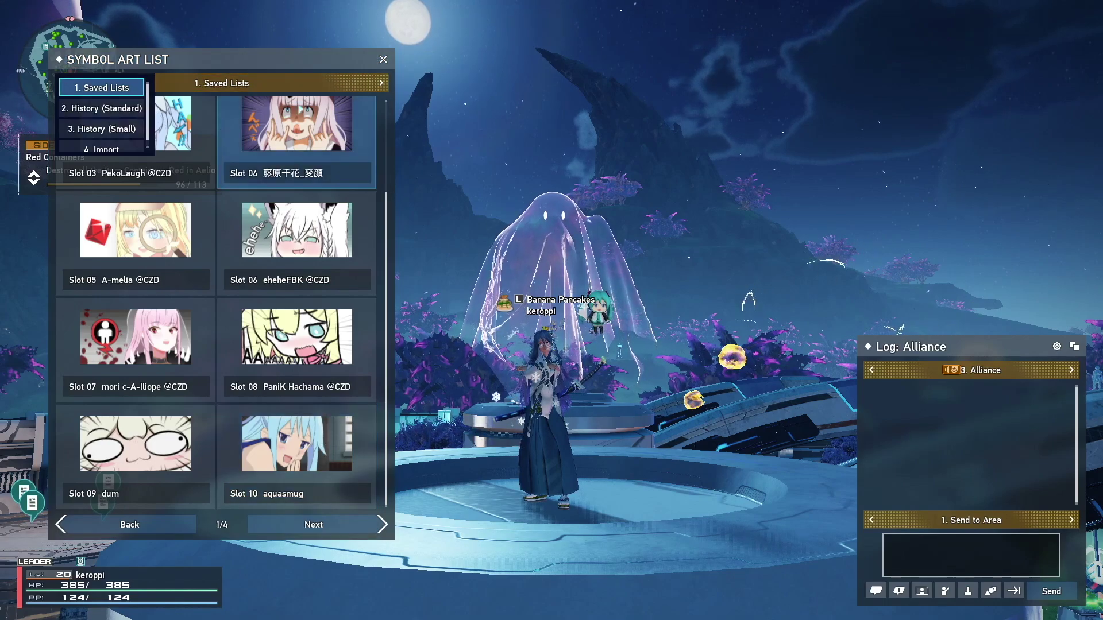
click(114, 145)
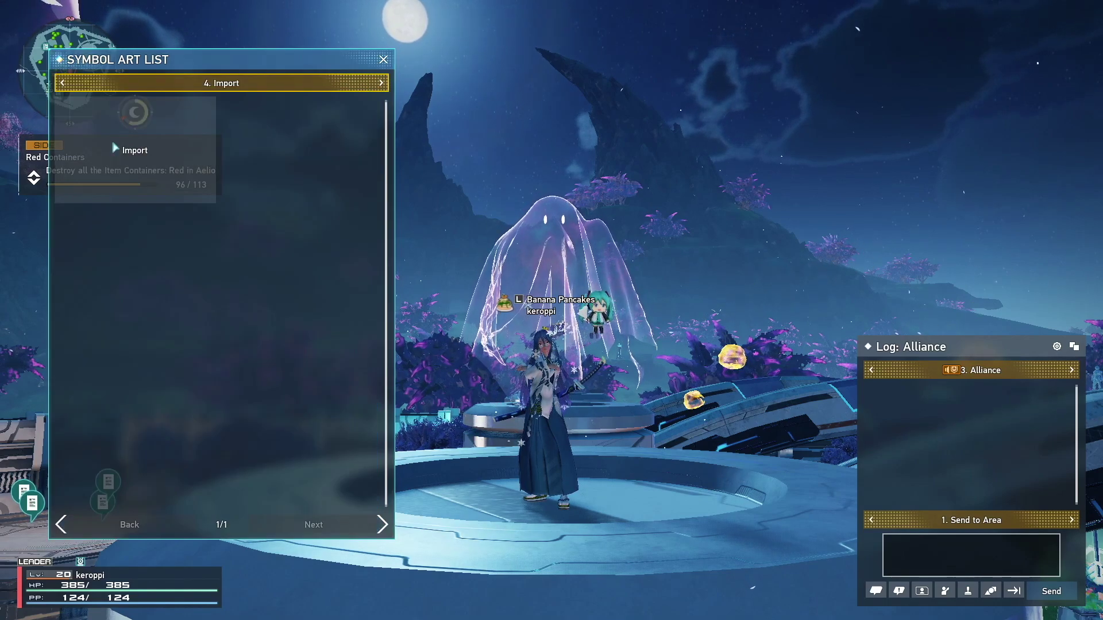
click(176, 91)
click(114, 142)
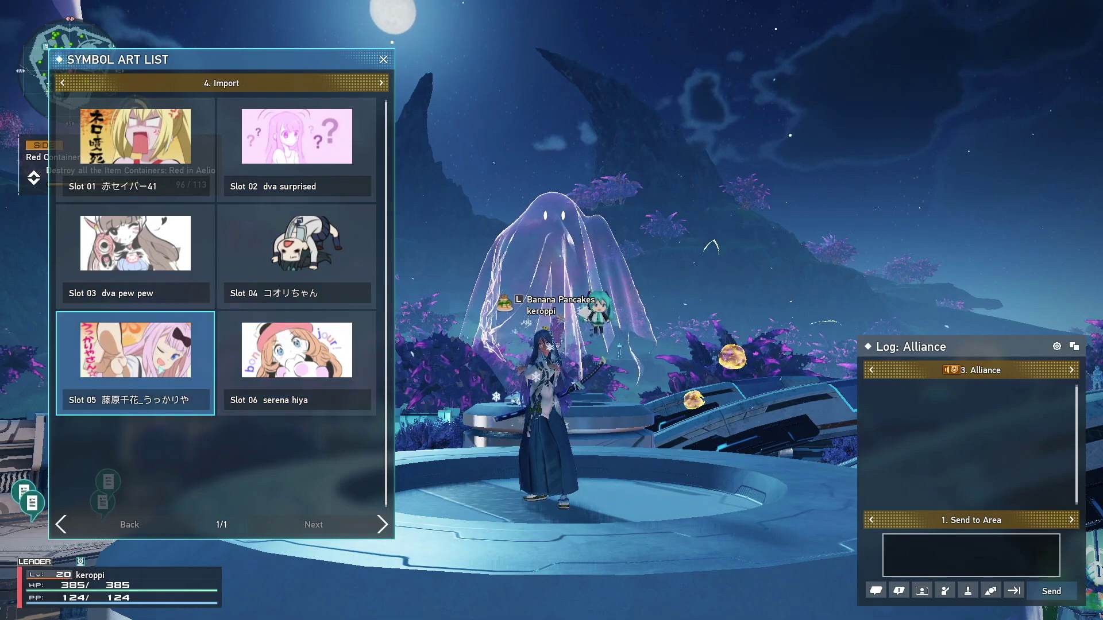
Save the imported symbol art 藤原千花_うっかりや into saved Slot 10, overwriting the data stored there.
click(130, 370)
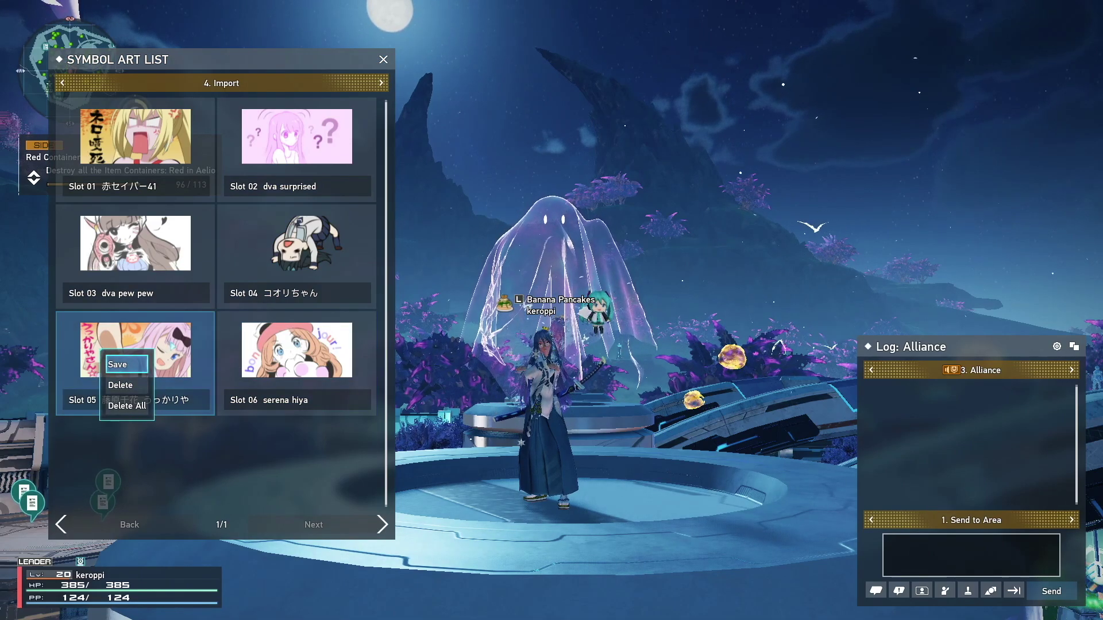
click(150, 364)
scroll(287, 397, down, 1)
click(303, 463)
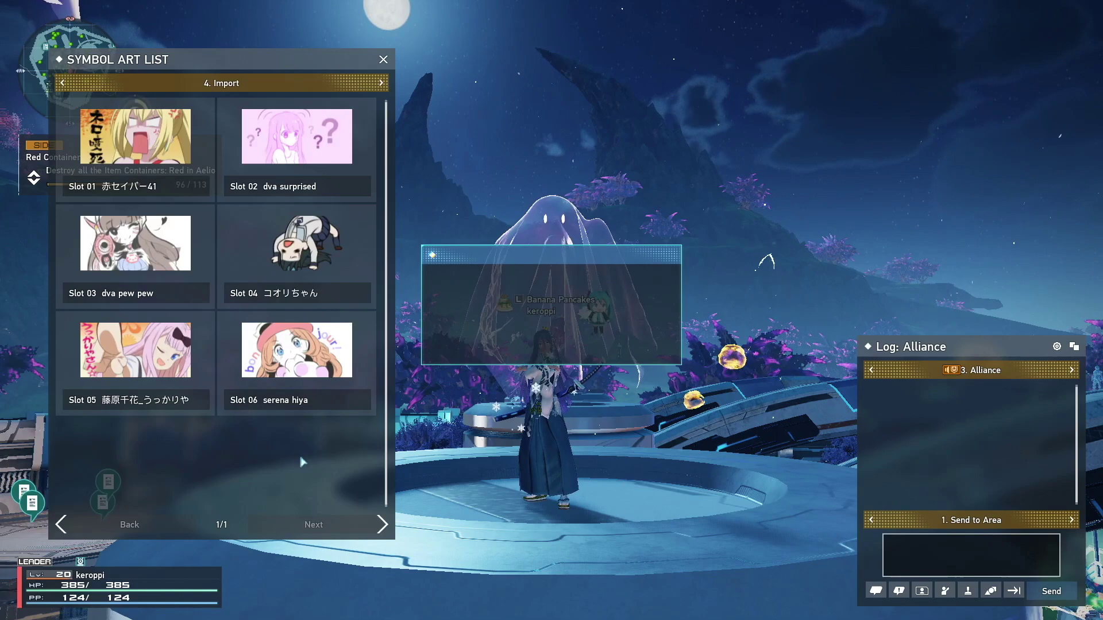
click(472, 352)
click(532, 352)
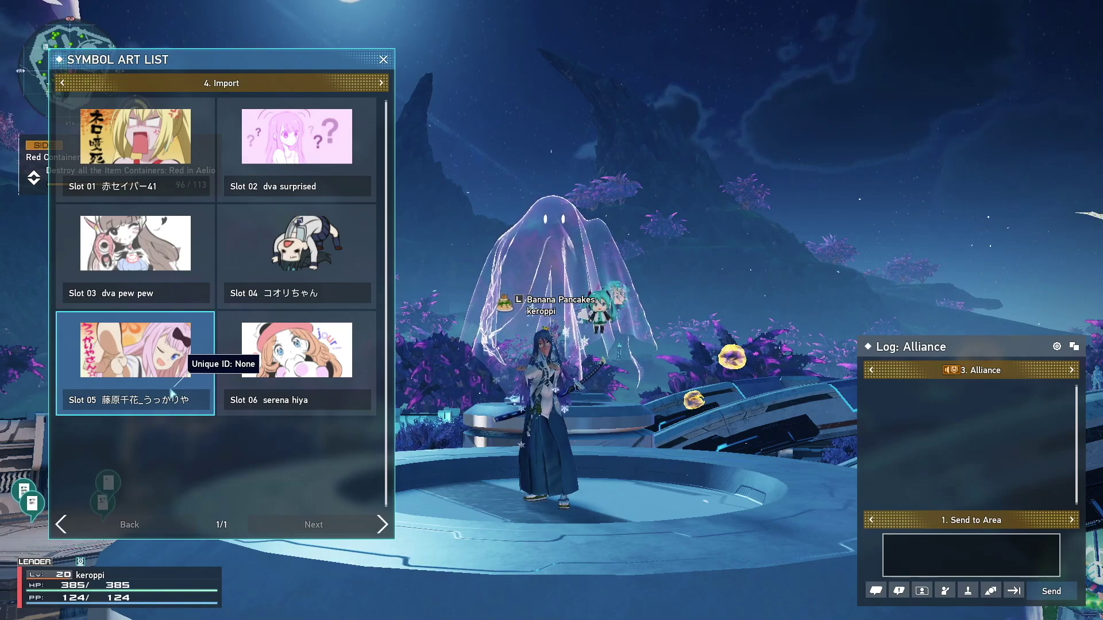
Look through the Saved Lists and History (Standard) symbol arts, and close the Symbol Art list.
key(e)
click(297, 256)
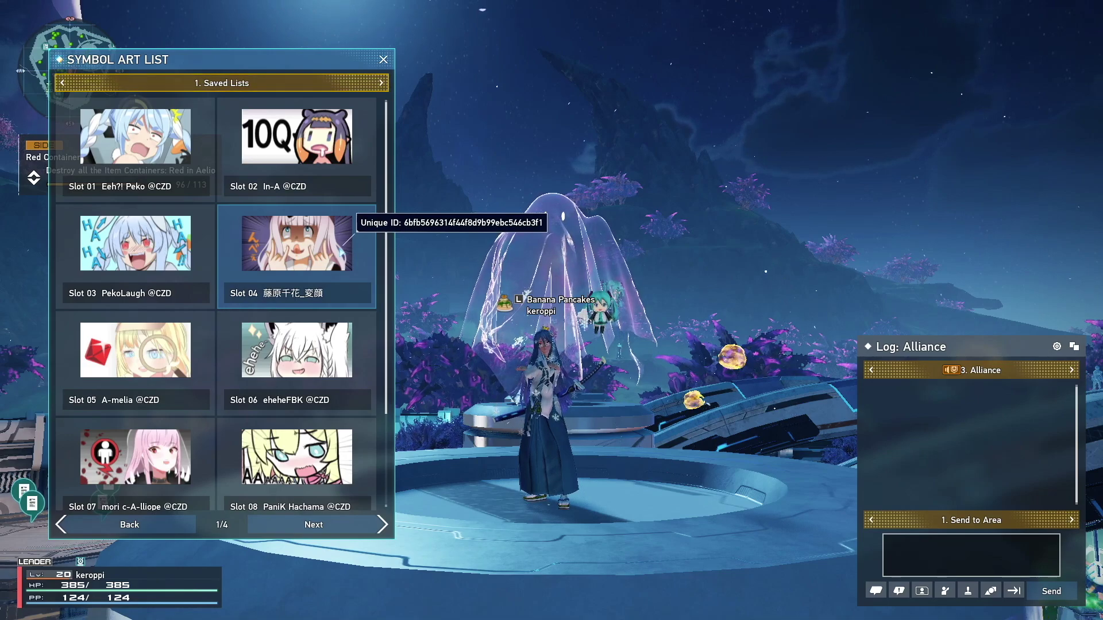
click(328, 86)
click(109, 106)
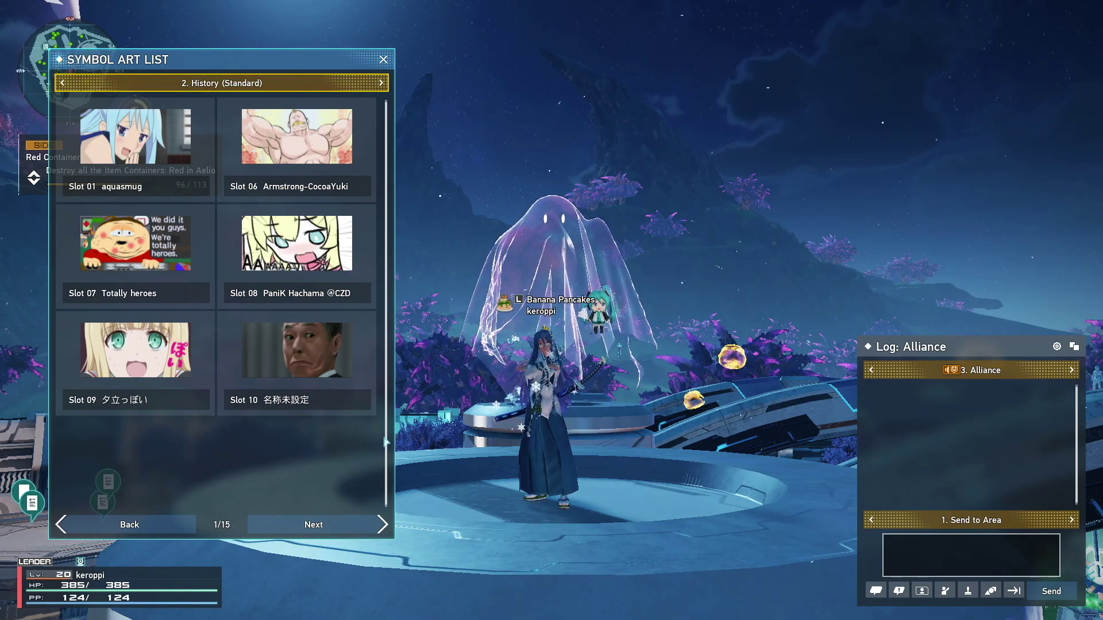
key(Return)
key(Up)
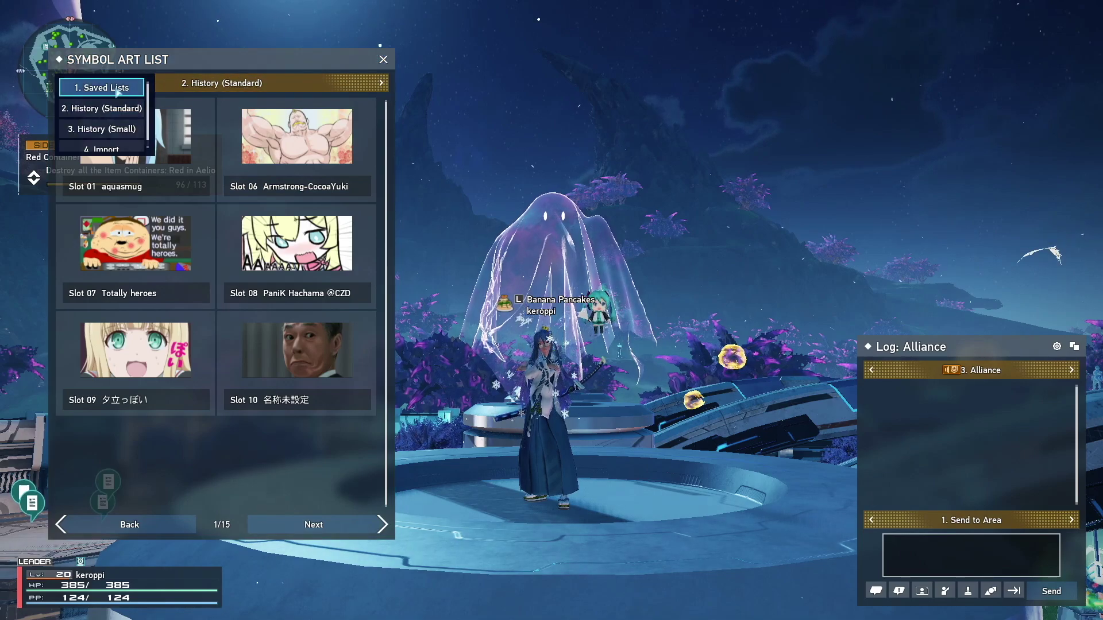
key(Return)
key(Escape)
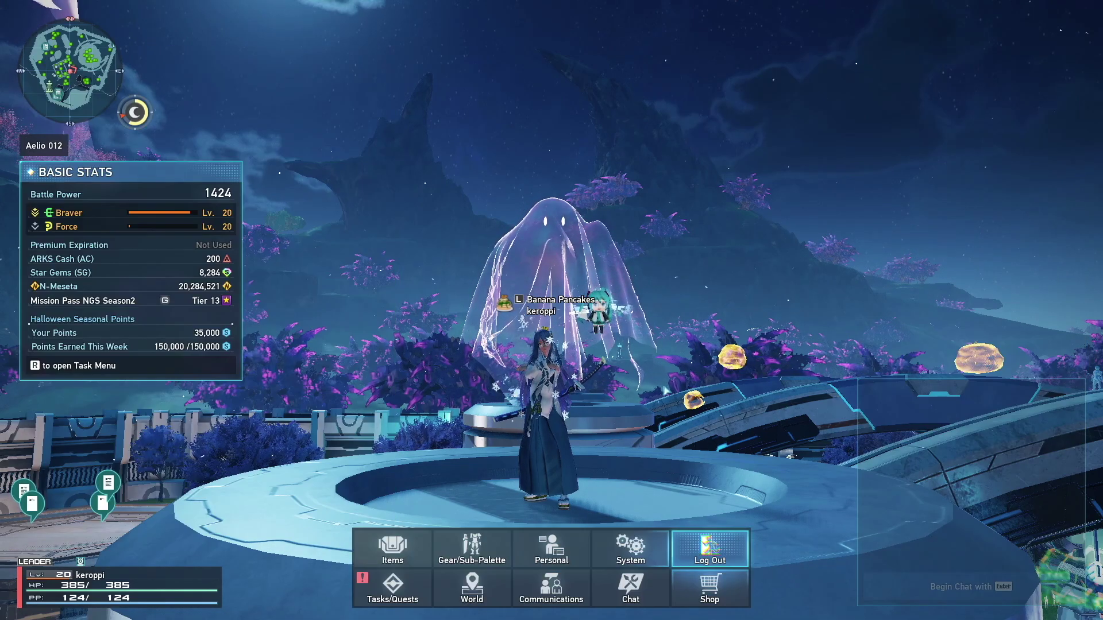
Log out of the game from the main menu.
key(Return)
key(Down)
key(Return)
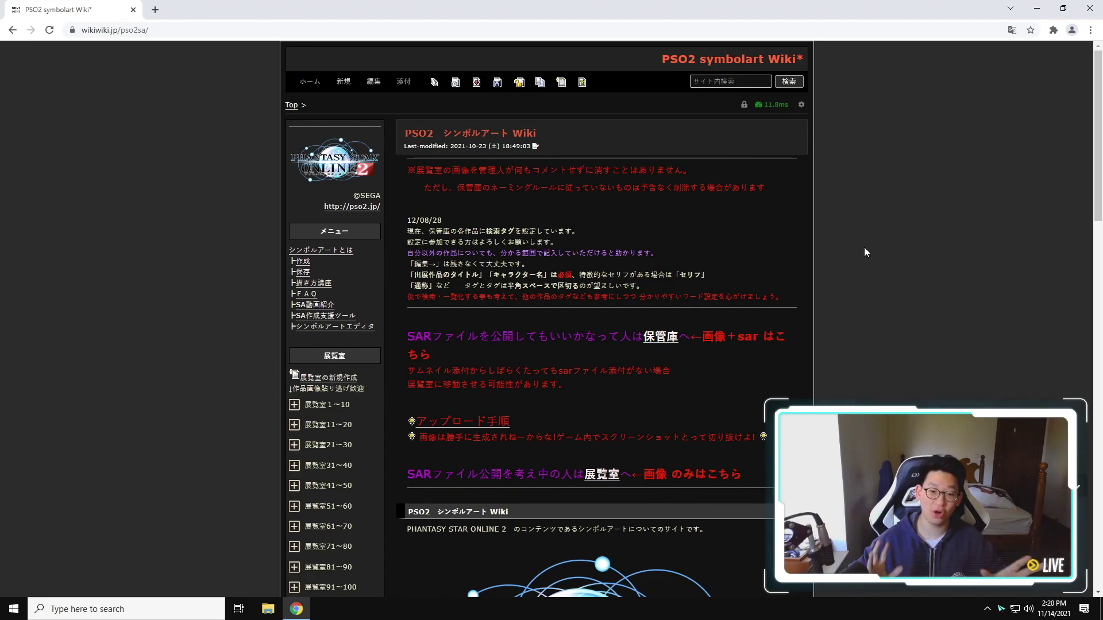
Examine the PSO2 symbolart Wiki home page in Chrome, including its page translation options and gallery lists.
scroll(864, 251, down, 4)
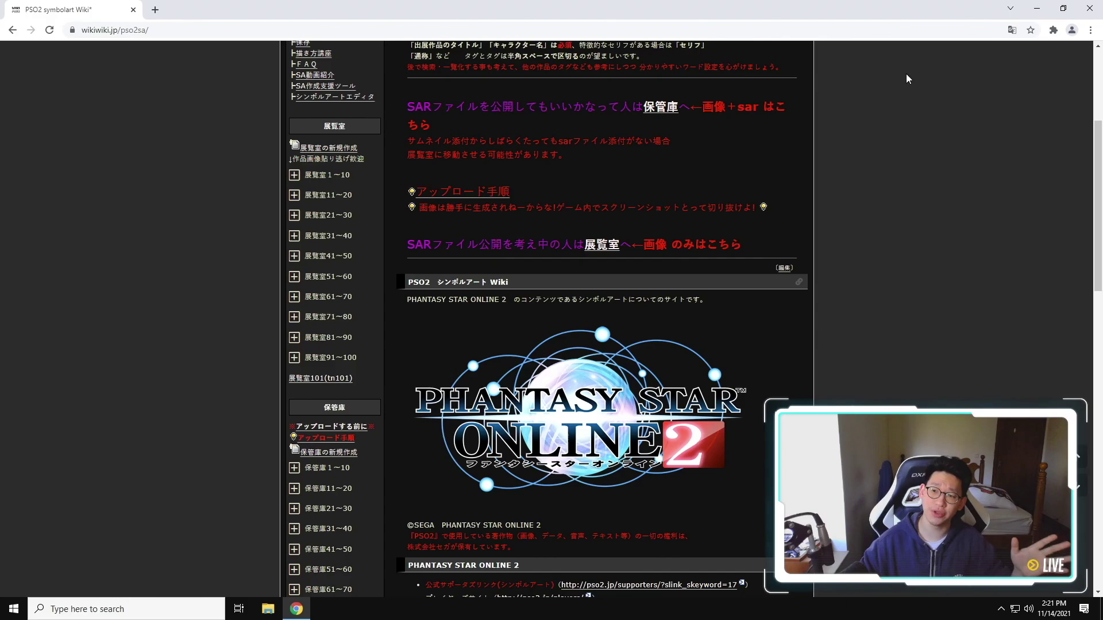
click(1010, 30)
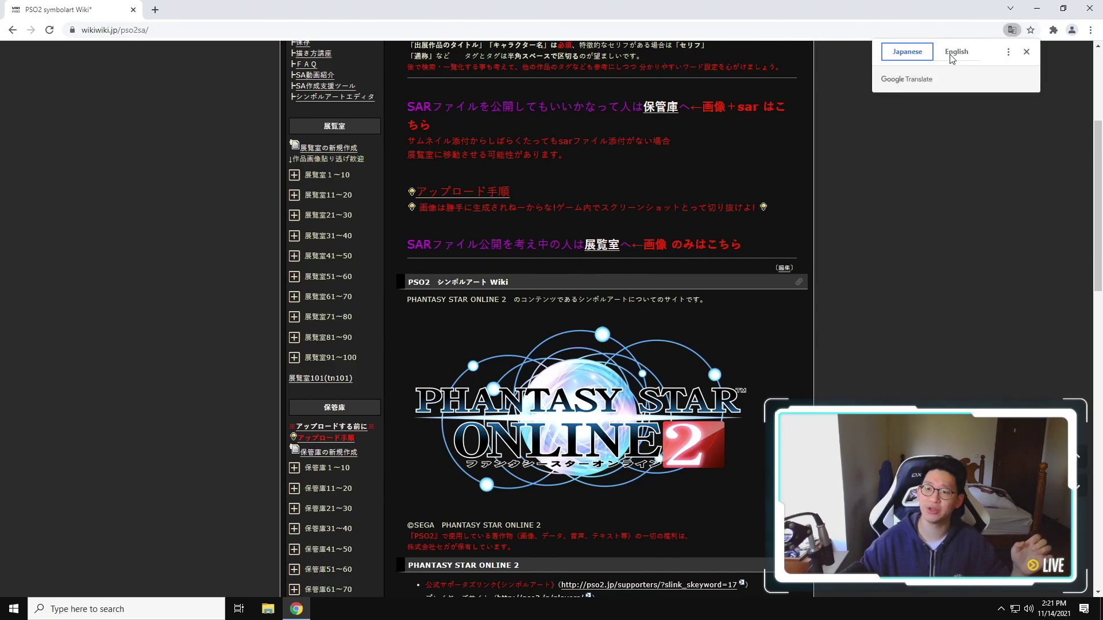
click(914, 294)
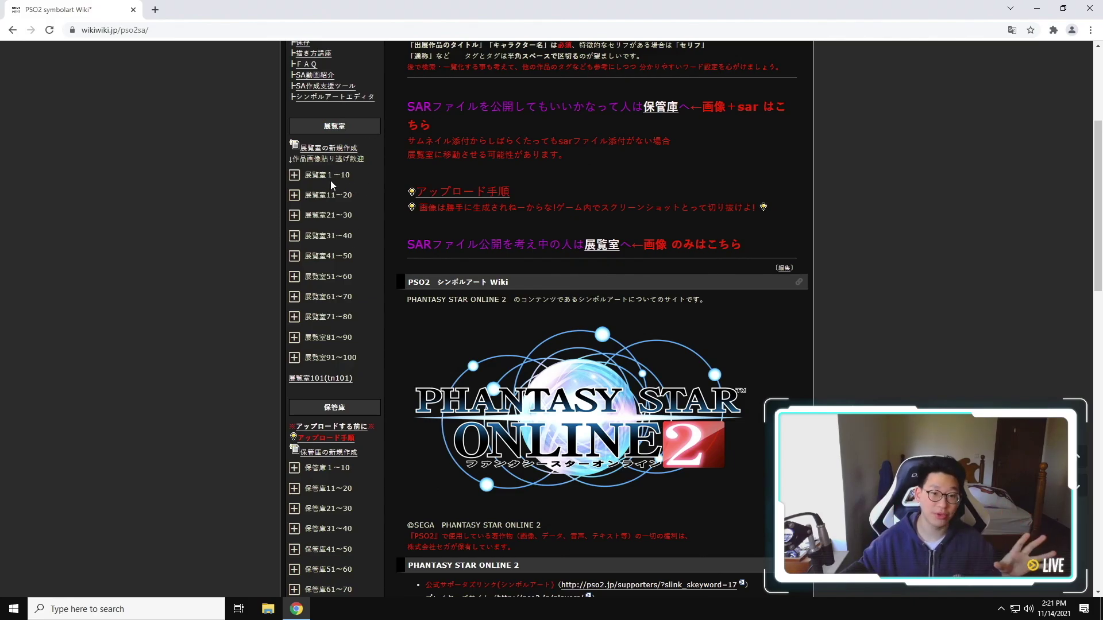
scroll(354, 187, down, 2)
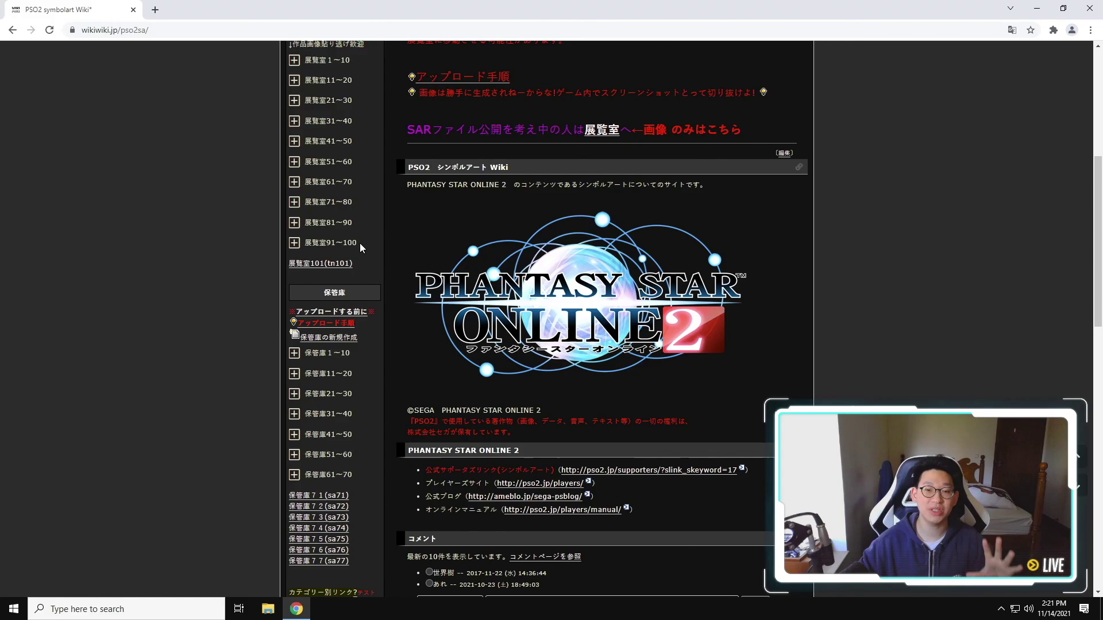
Expand the 展覧室1～10 gallery group and open gallery 展覧室1 (tn1).
scroll(362, 247, up, 2)
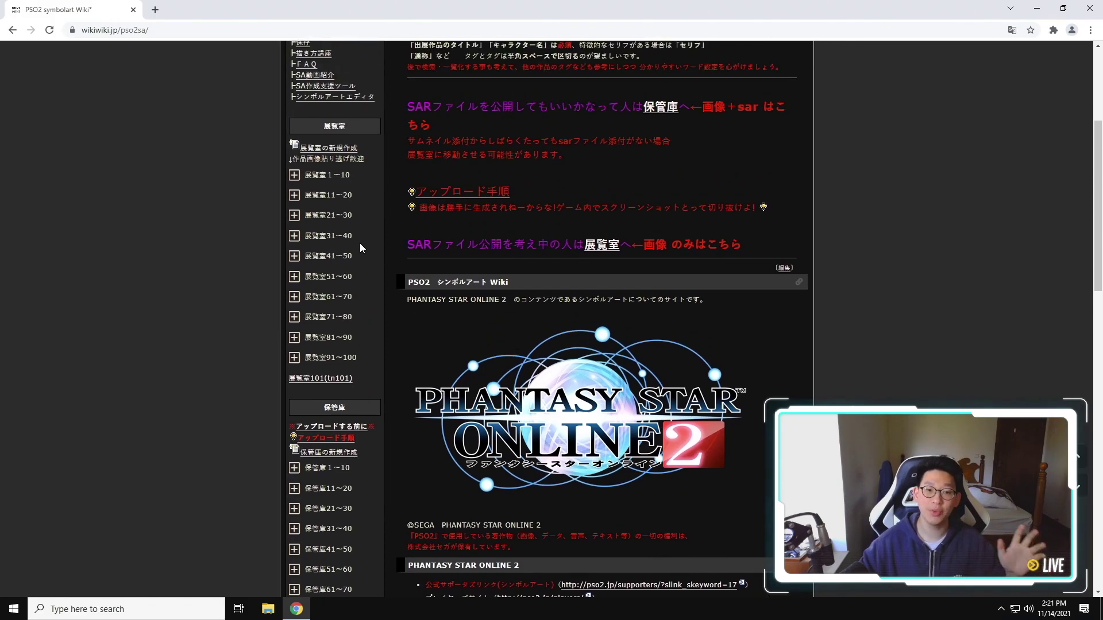
click(296, 177)
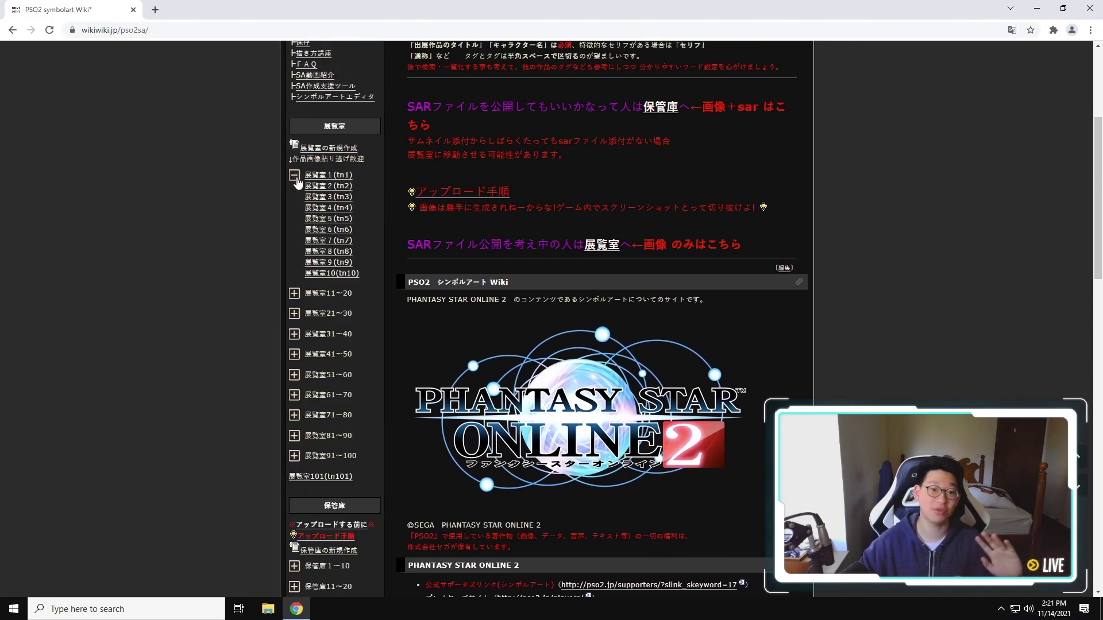
click(318, 180)
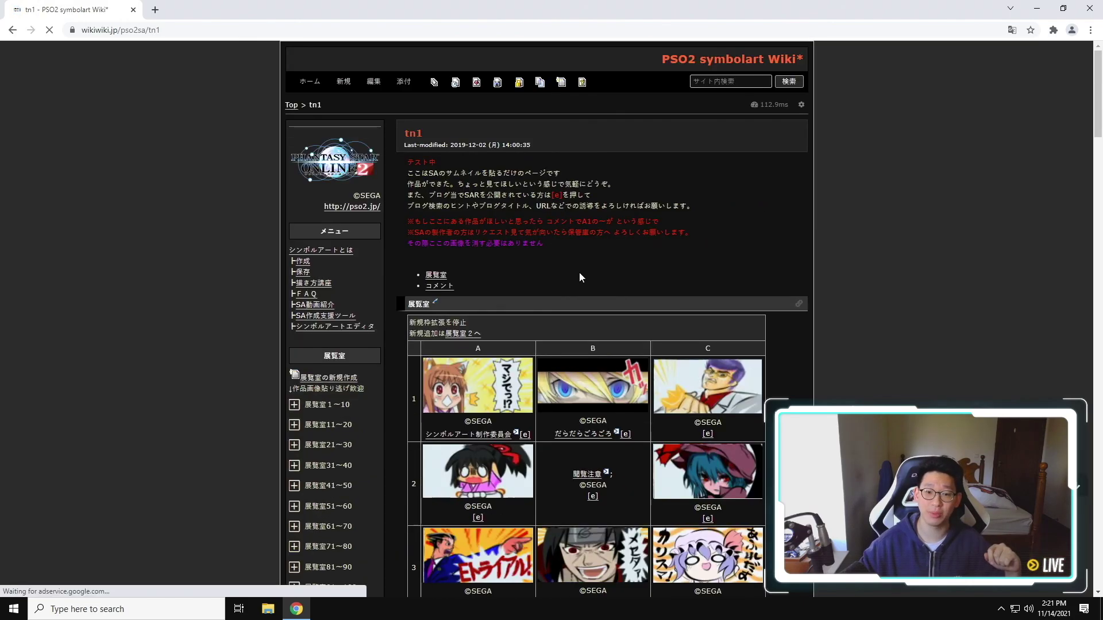
Look through the symbol art thumbnails in gallery tn1, including their captions and storage references.
scroll(580, 273, down, 4)
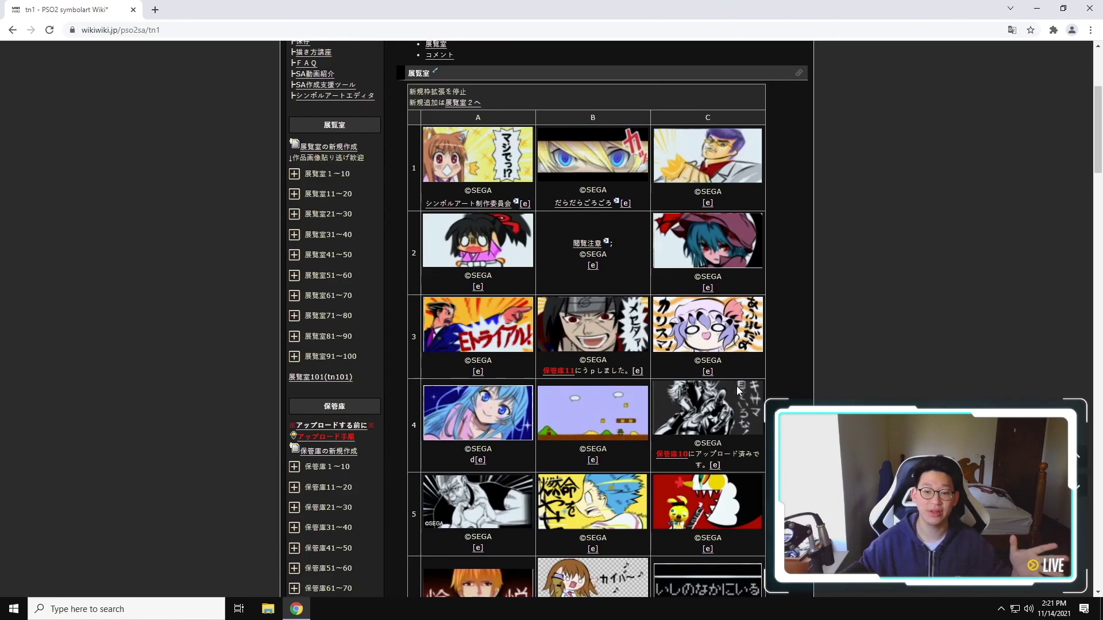
scroll(734, 374, down, 2)
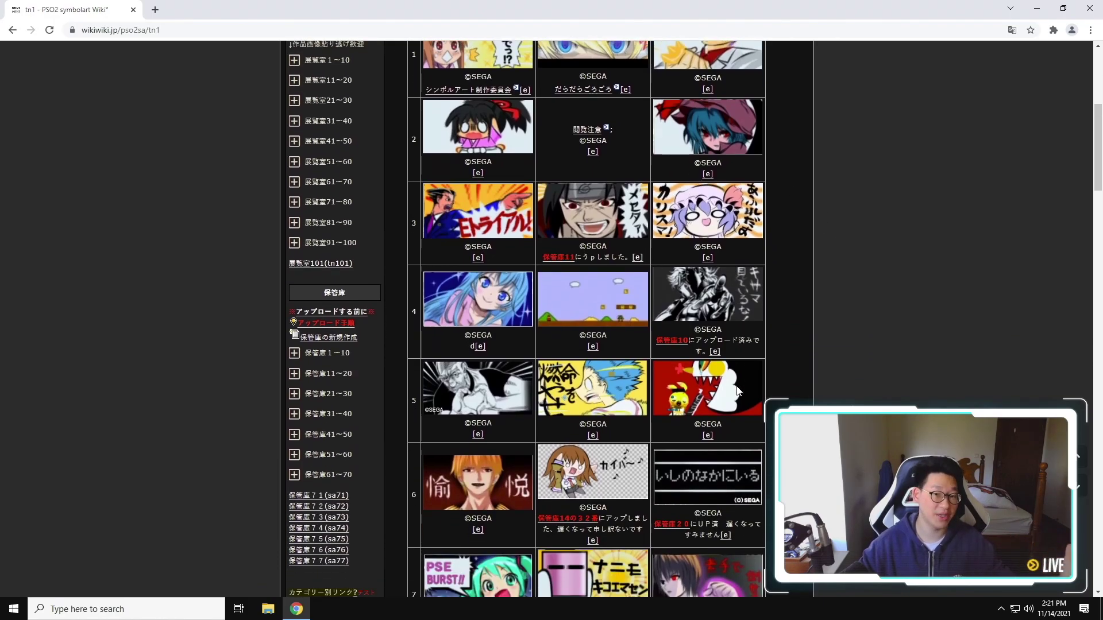
scroll(736, 386, down, 2)
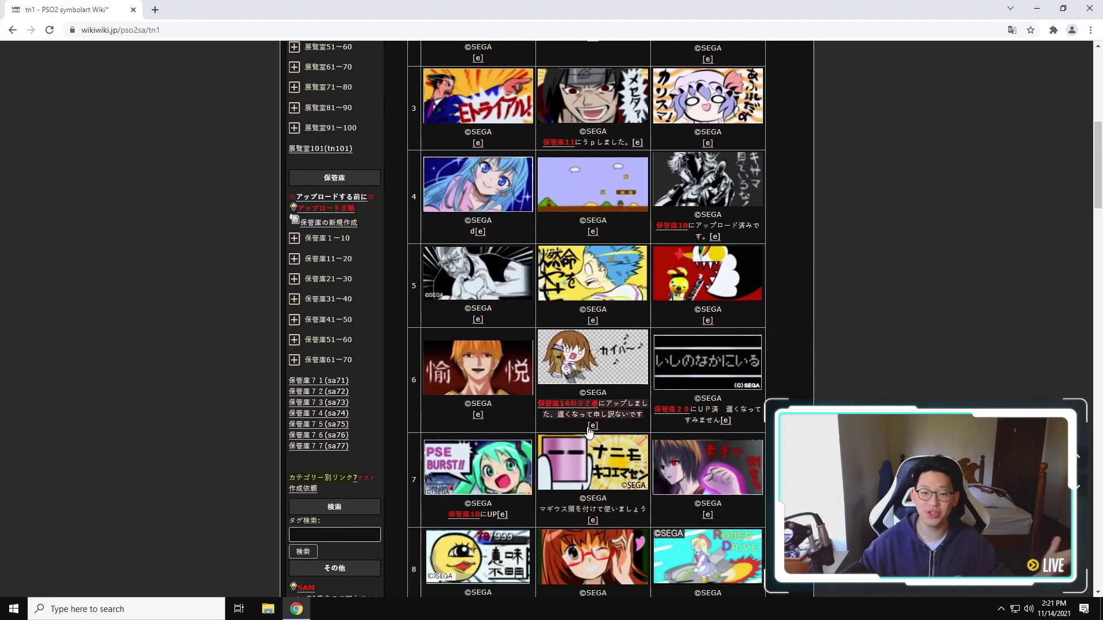
scroll(508, 459, down, 3)
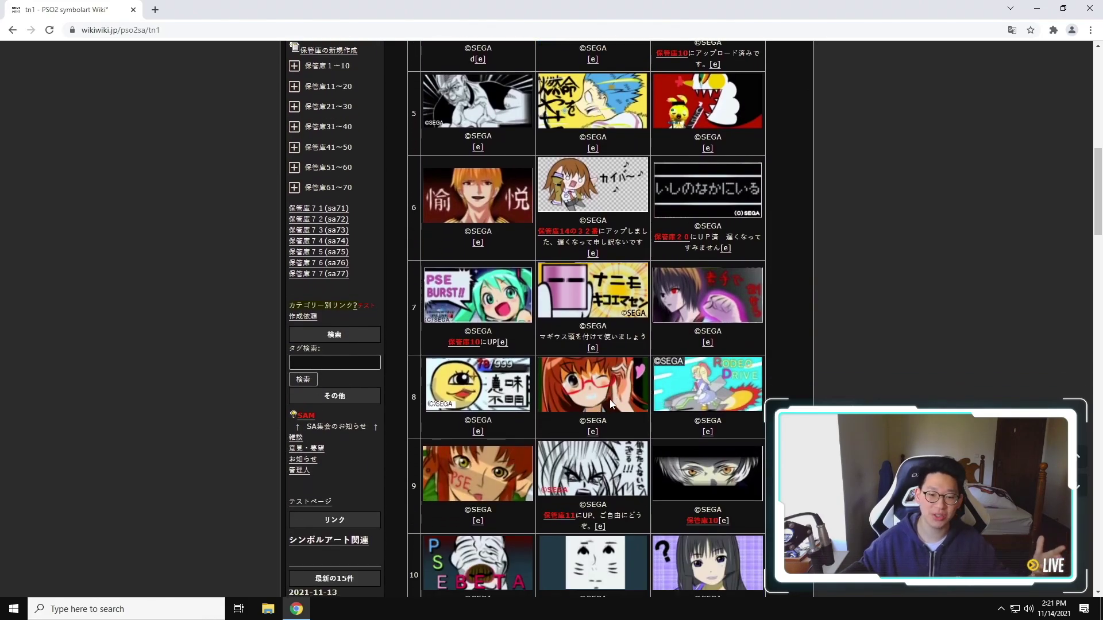
scroll(609, 399, down, 4)
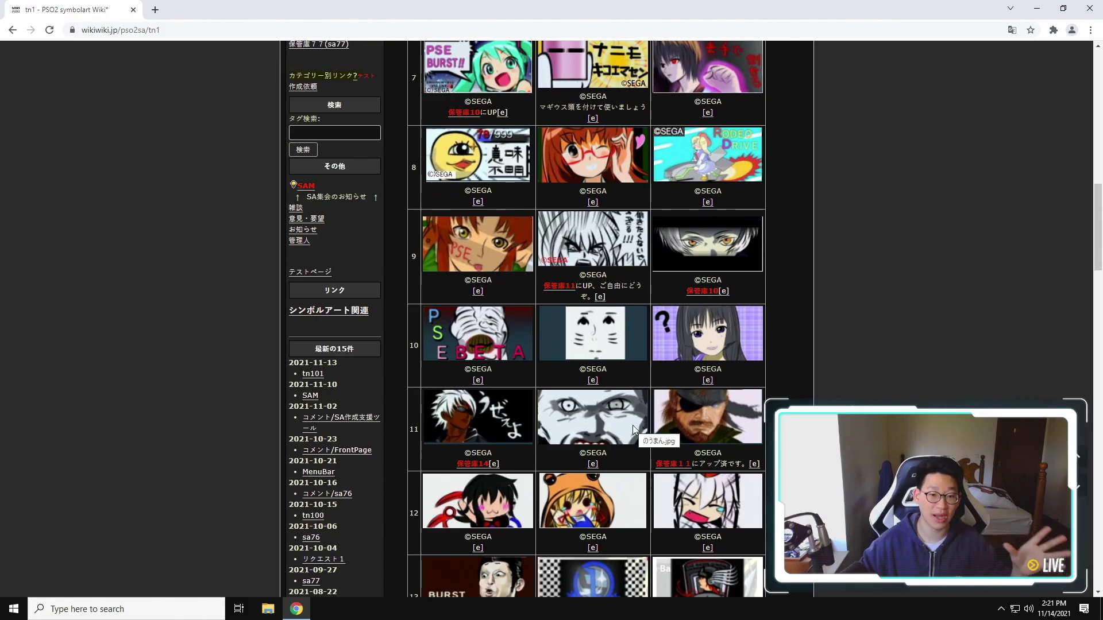
scroll(627, 420, up, 2)
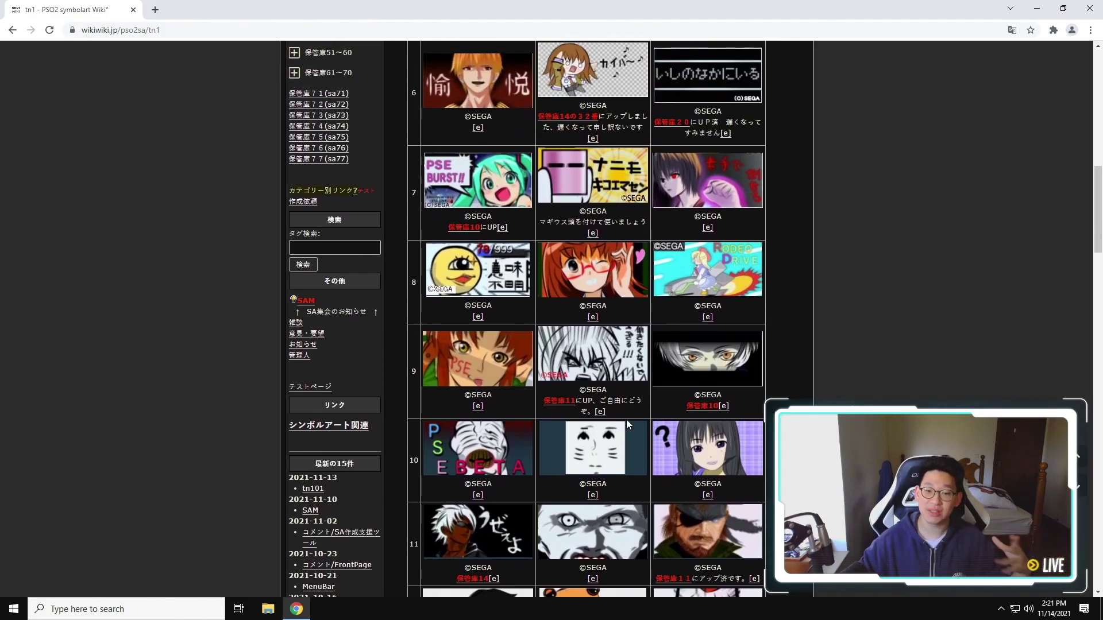
scroll(626, 419, up, 1)
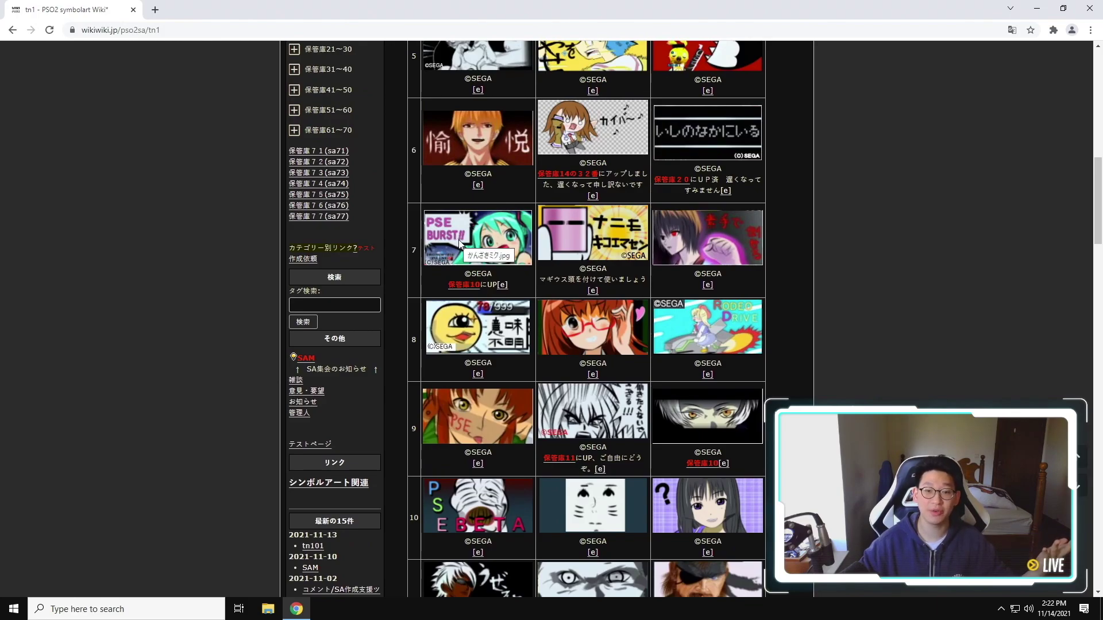
scroll(481, 248, up, 8)
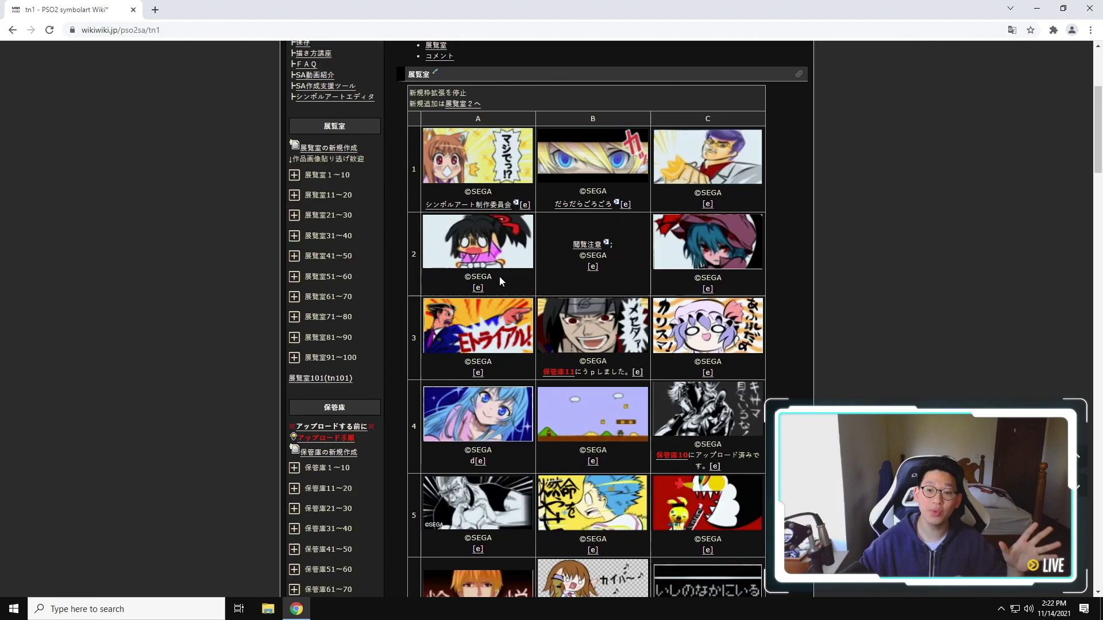
Open gallery 展覧室97 (tn97) from the 展覧室91～100 group and look through its symbol arts.
click(295, 358)
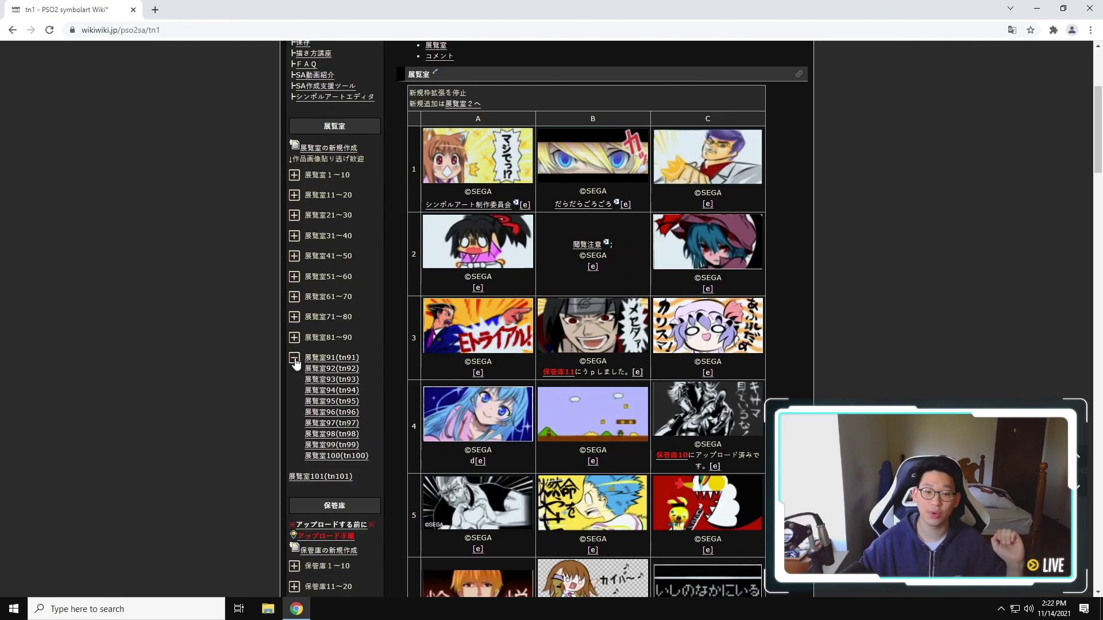
click(340, 428)
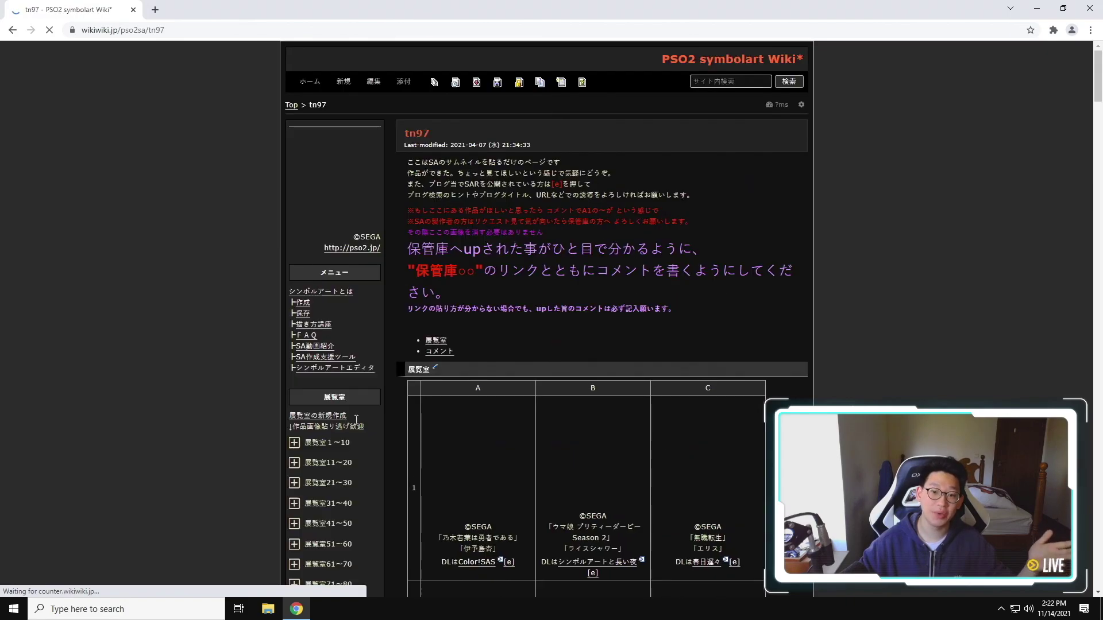
scroll(589, 278, down, 5)
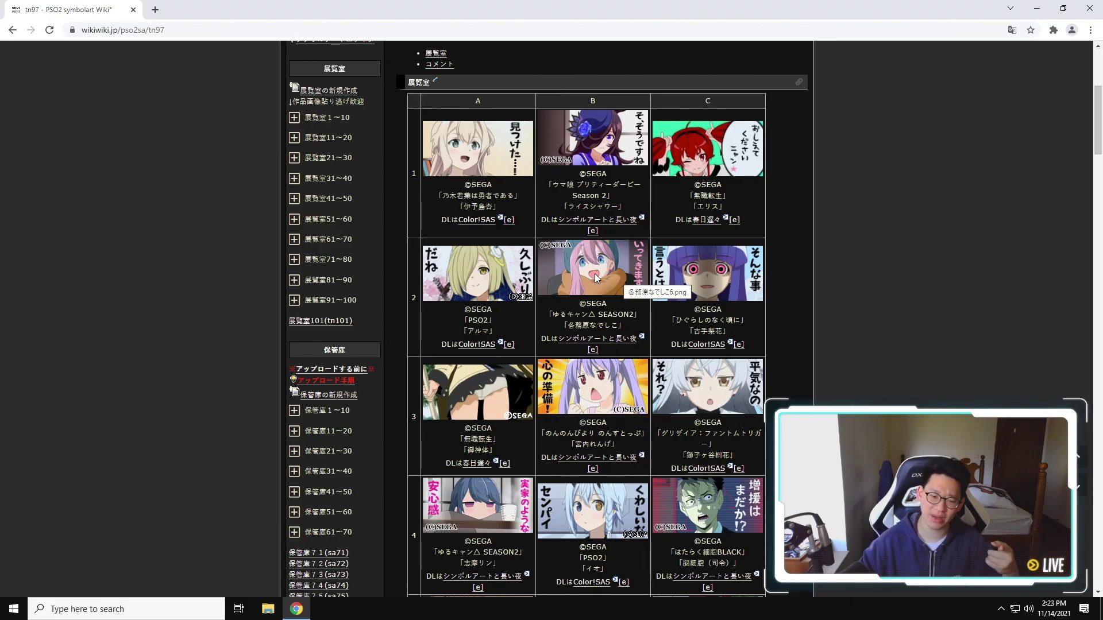
scroll(595, 273, down, 1)
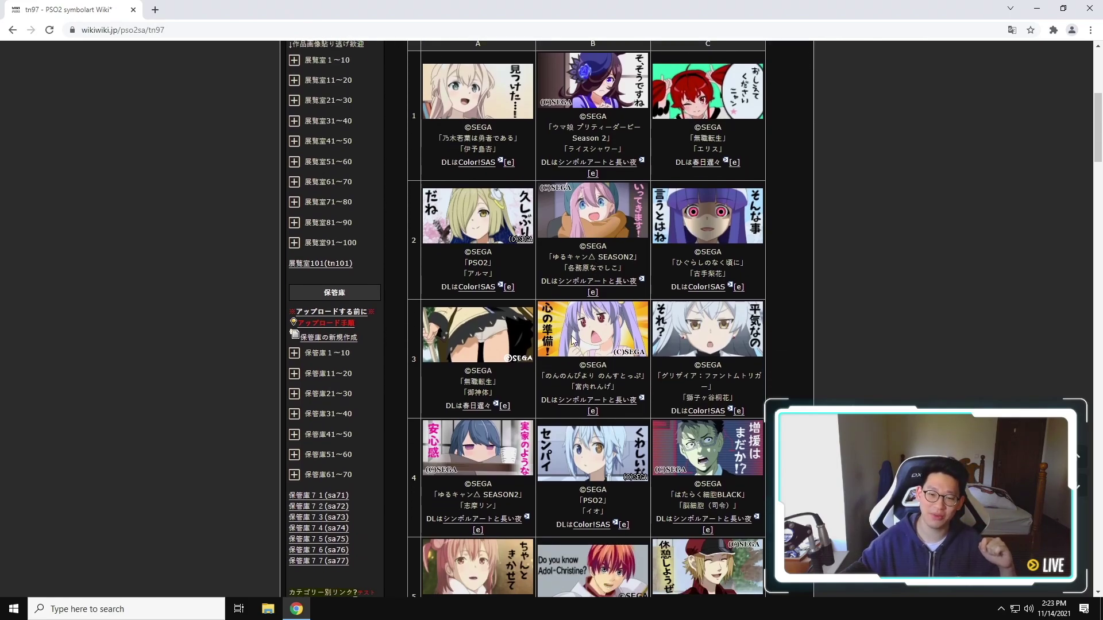
scroll(649, 253, down, 15)
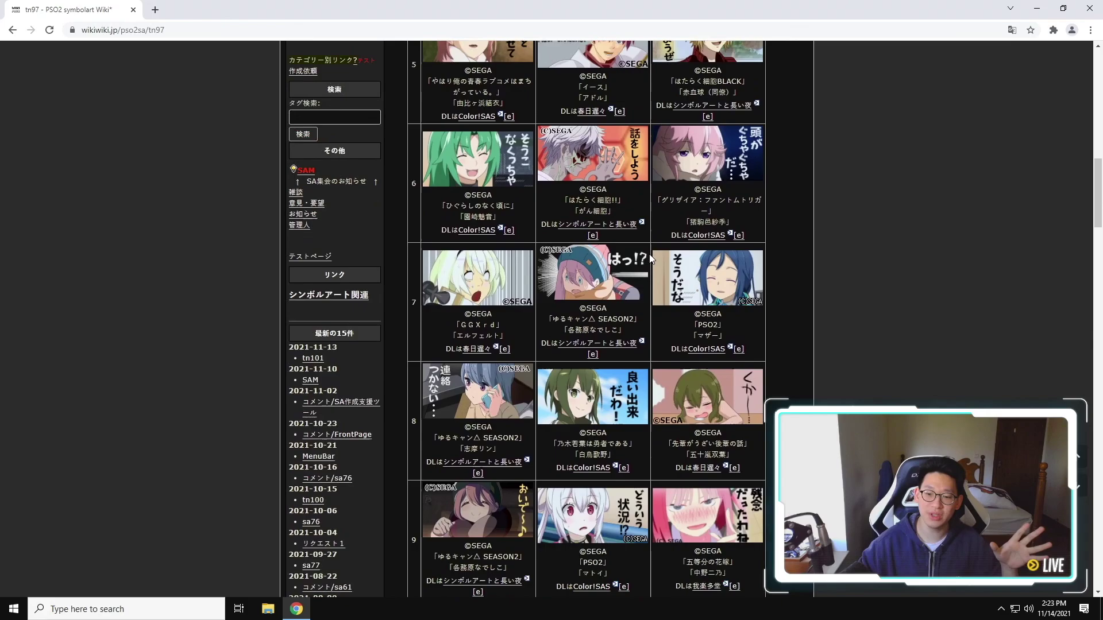
scroll(649, 254, up, 15)
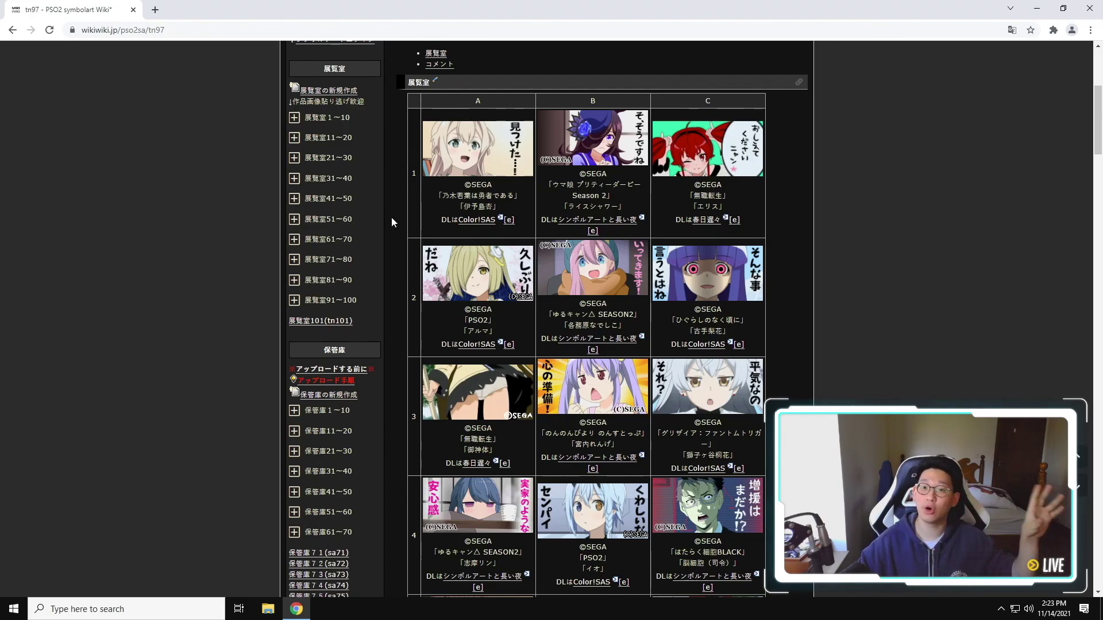
Follow the シンボルアートと長い夜 link under the 各務原なでしこ symbol art and open the download page from that blog post.
click(592, 345)
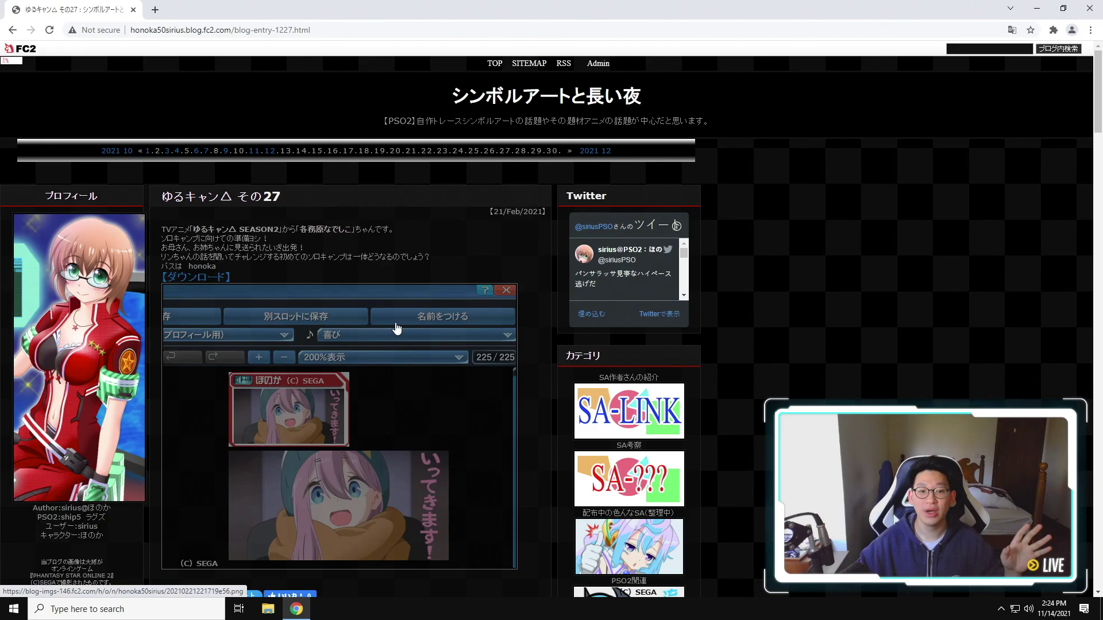
scroll(184, 237, down, 1)
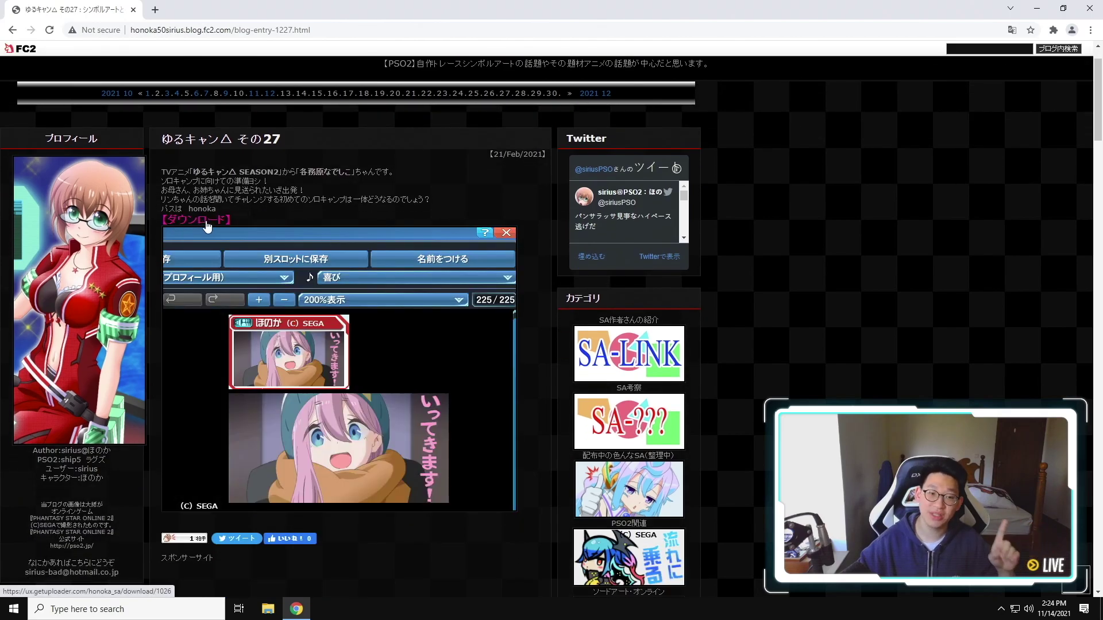
click(199, 222)
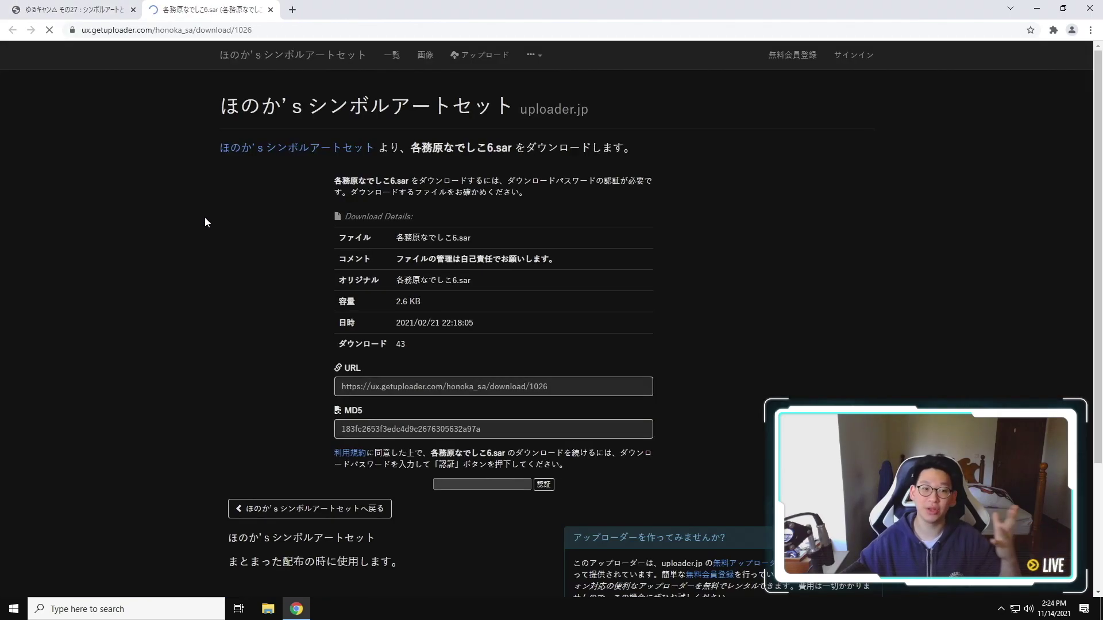
click(442, 386)
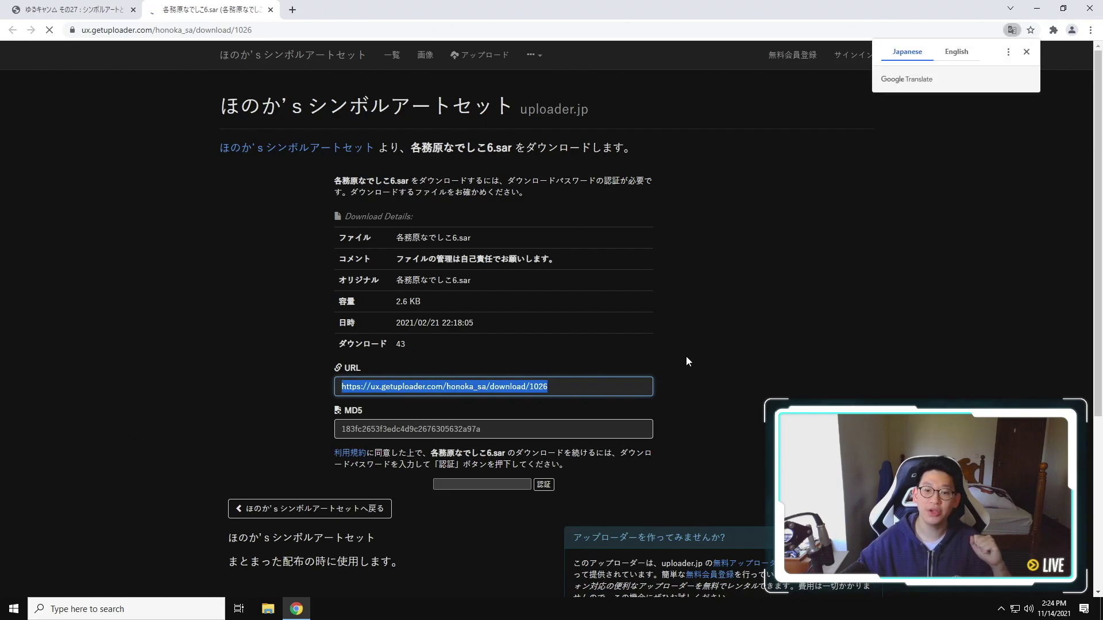
scroll(690, 355, down, 2)
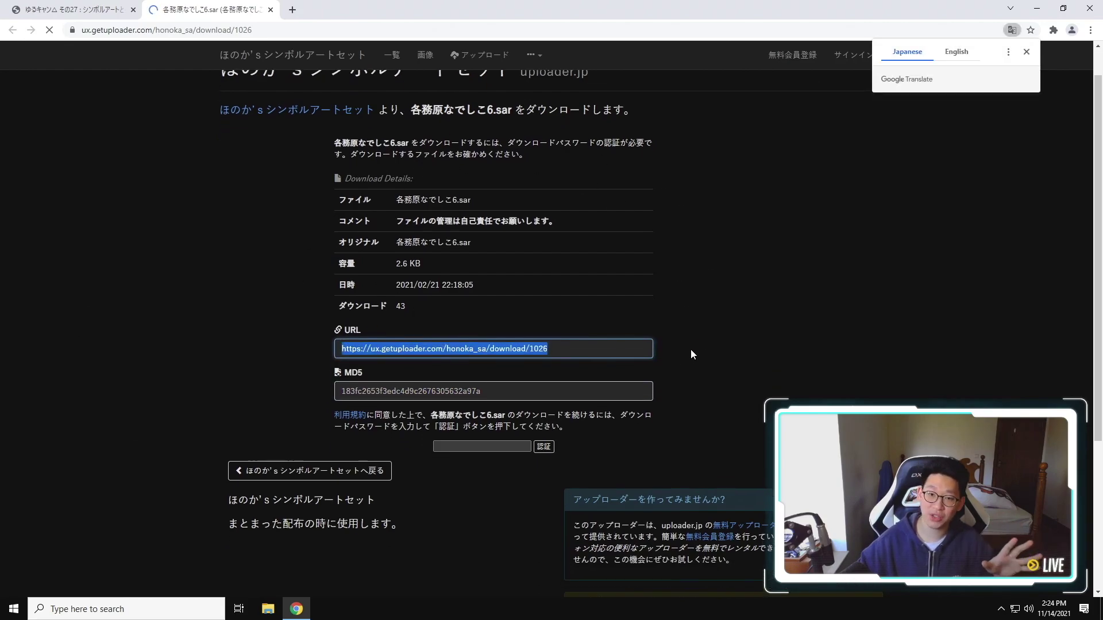
click(483, 369)
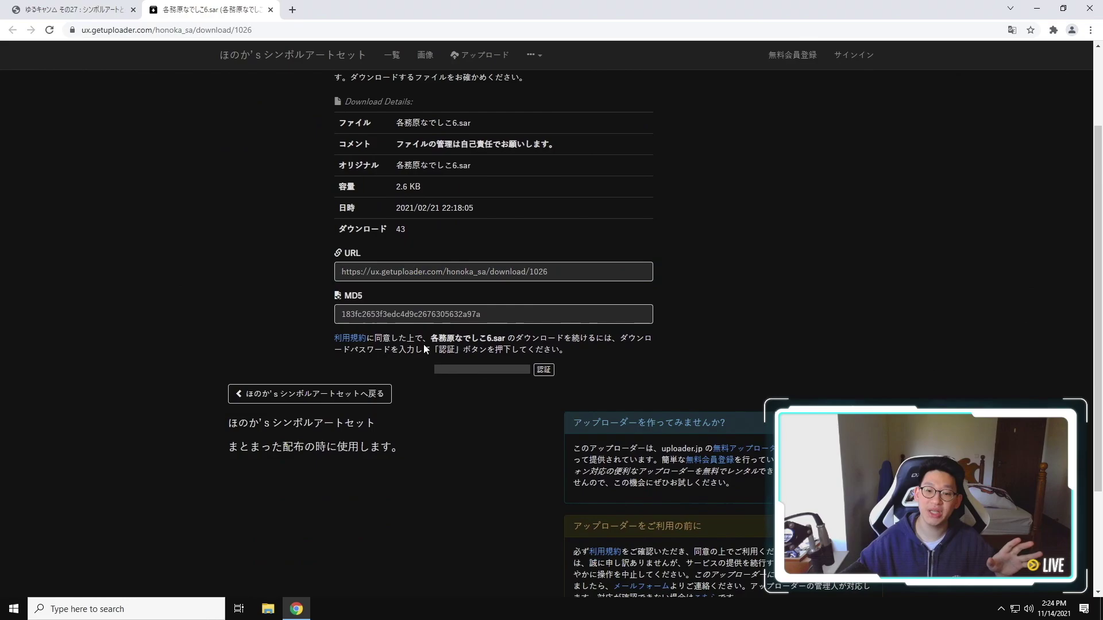
key(Return)
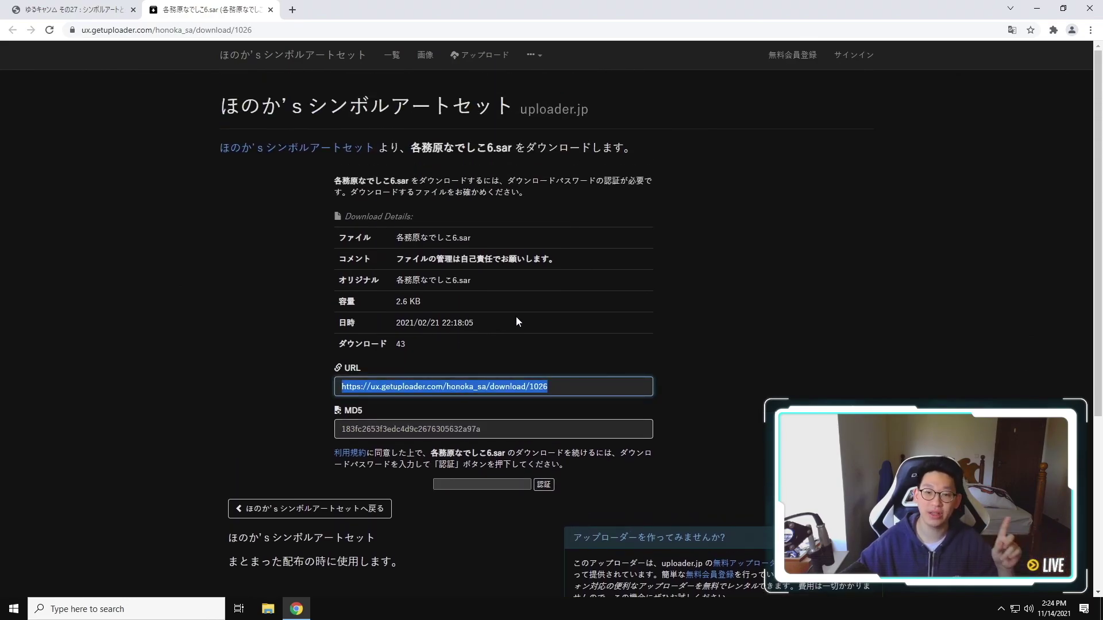
Copy the download password from the ゆるキャン△ その27 blog post and submit it in the password field for 各務原なでしこ6.sar.
click(72, 10)
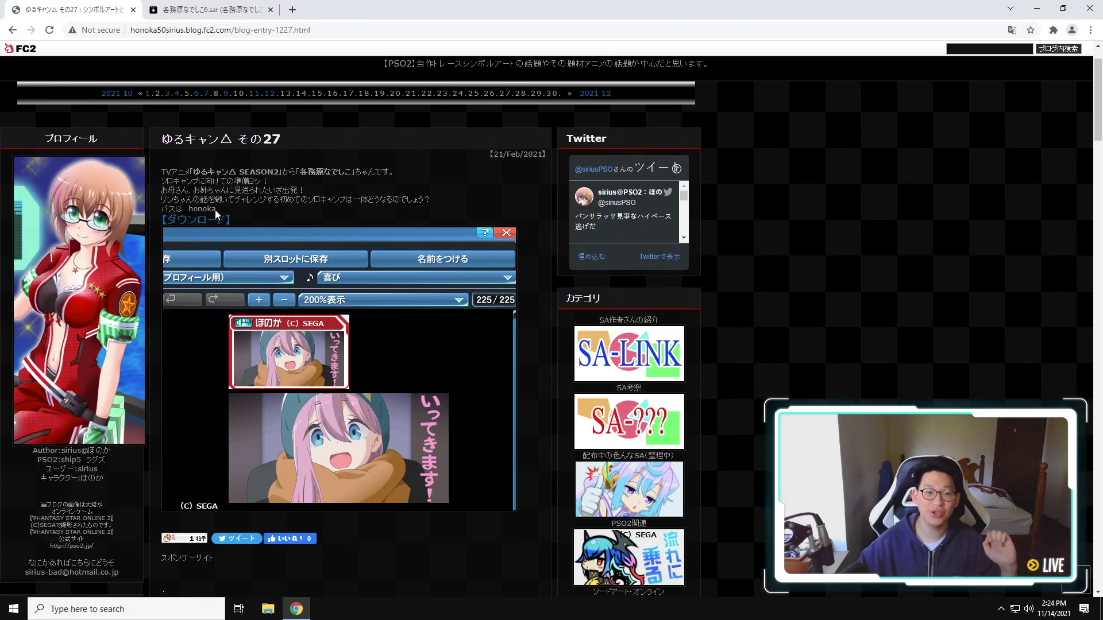
double_click(202, 209)
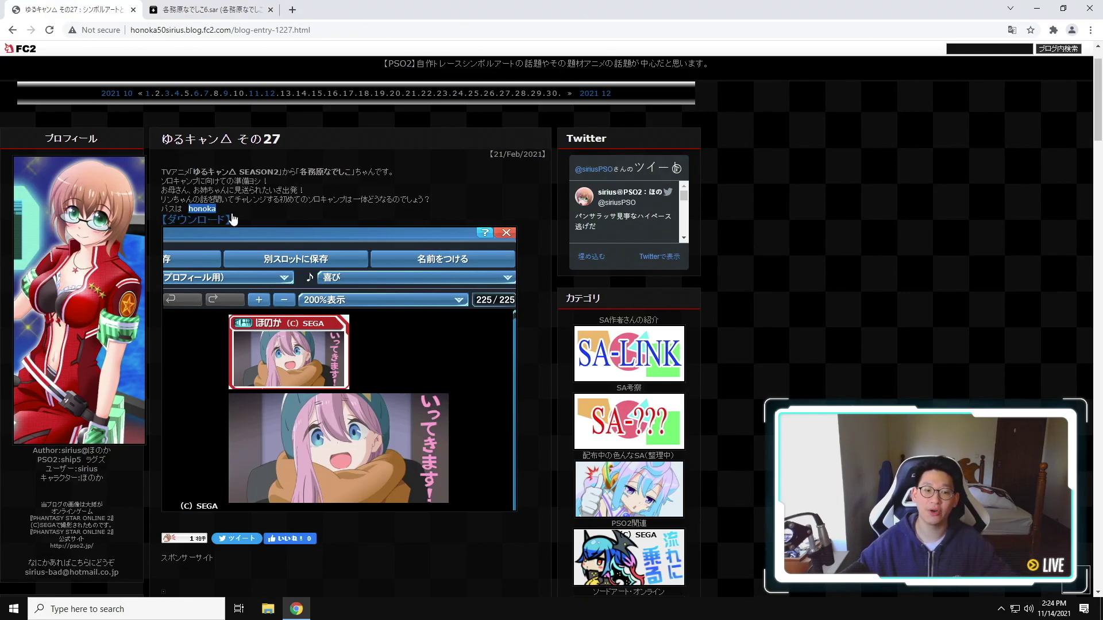
click(227, 8)
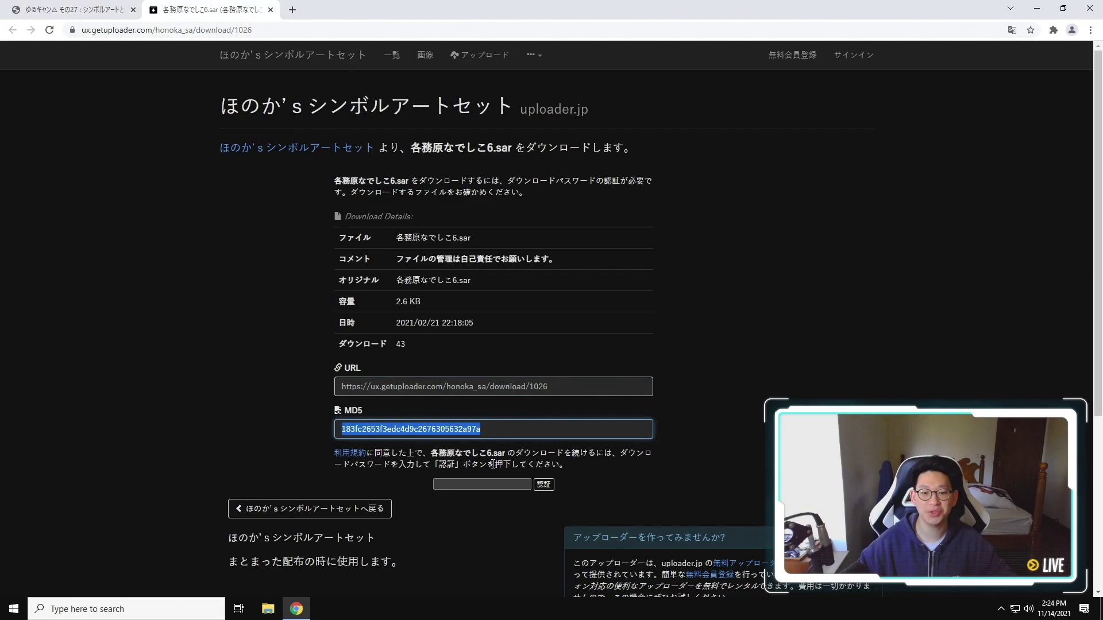
click(482, 484)
scroll(483, 489, down, 1)
scroll(483, 489, down, 3)
key(ctrl+v)
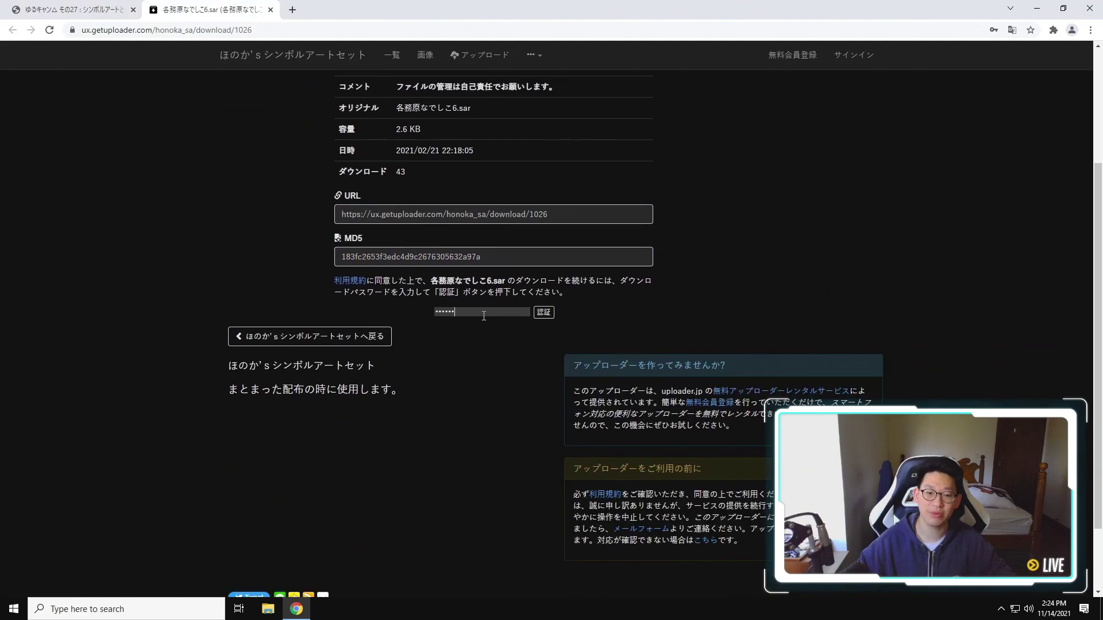
click(543, 313)
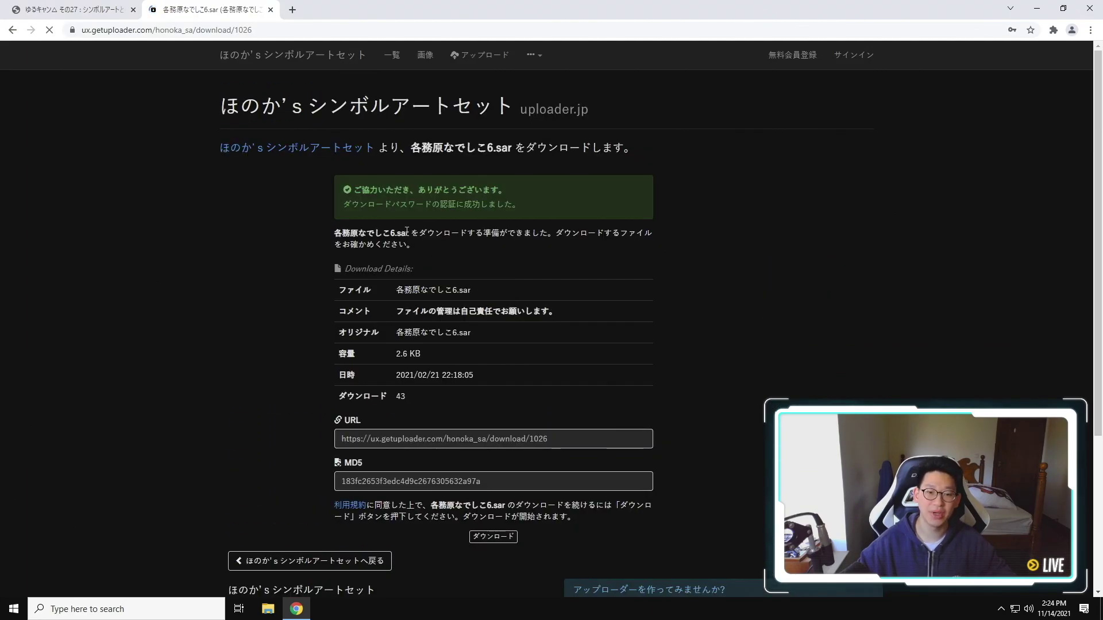
Download the symbol art file 各務原なでしこ6.sar from the uploader page.
double_click(472, 481)
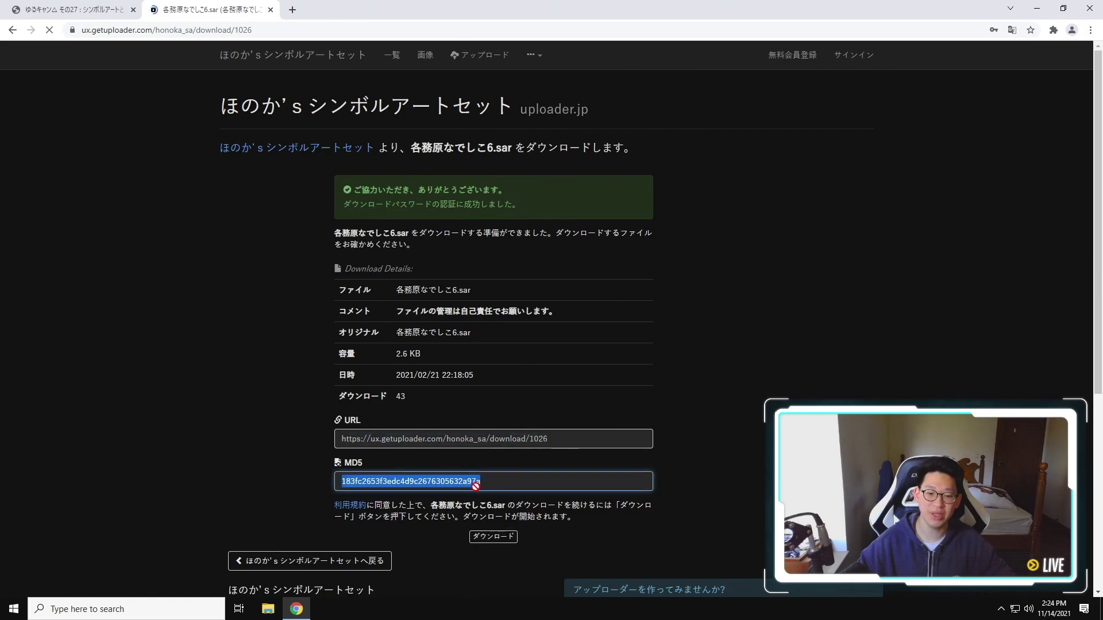
scroll(473, 510, down, 1)
scroll(453, 465, down, 1)
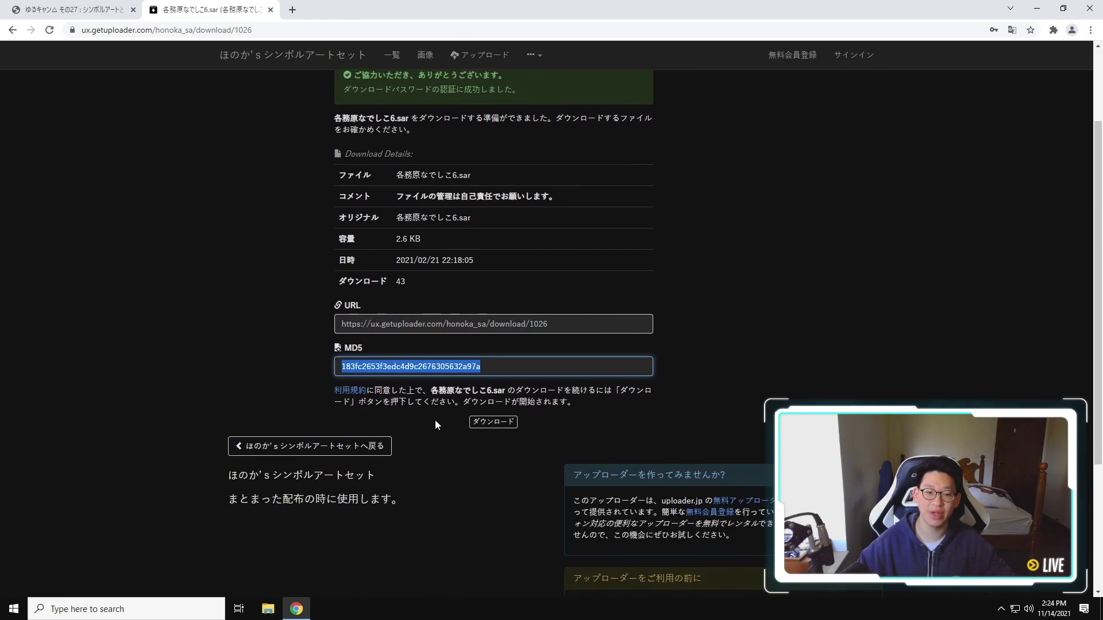
click(493, 422)
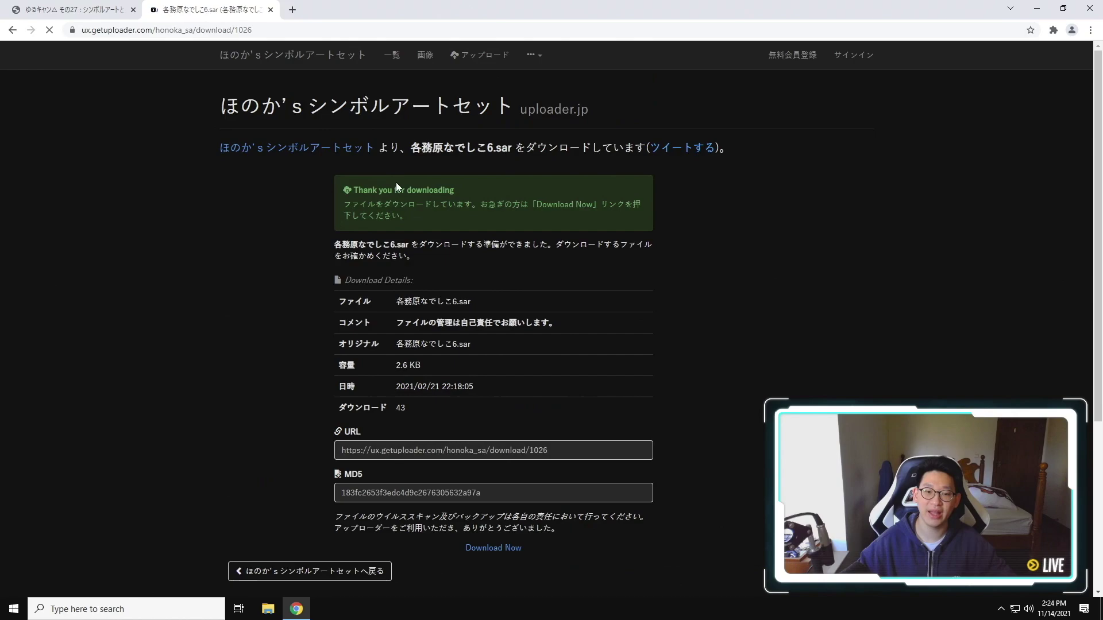
click(508, 550)
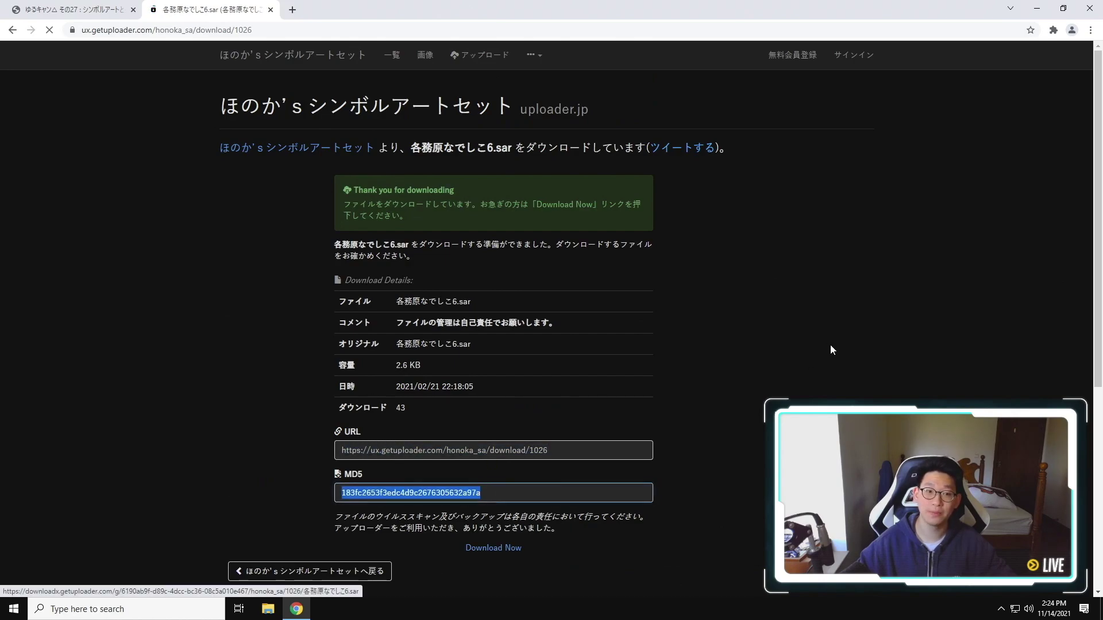
Show the downloaded .sar file in File Explorer and open the Documents\SEGA\PHANTASYSTARONLINE2_NA_STEAM\symbolarts\import folder in the other Explorer window.
click(63, 582)
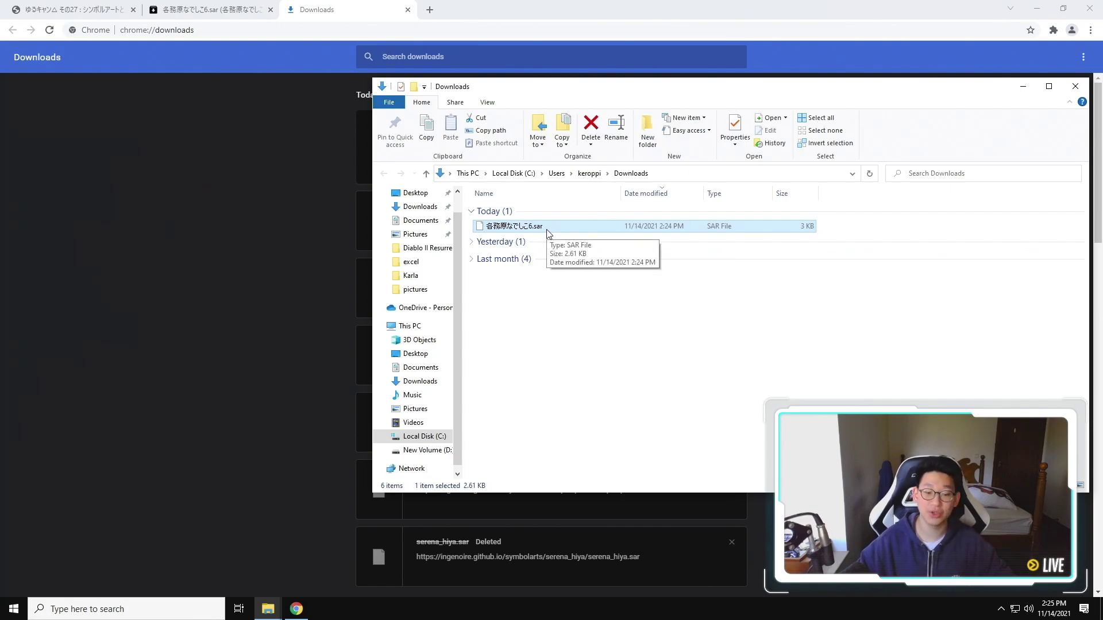
click(268, 609)
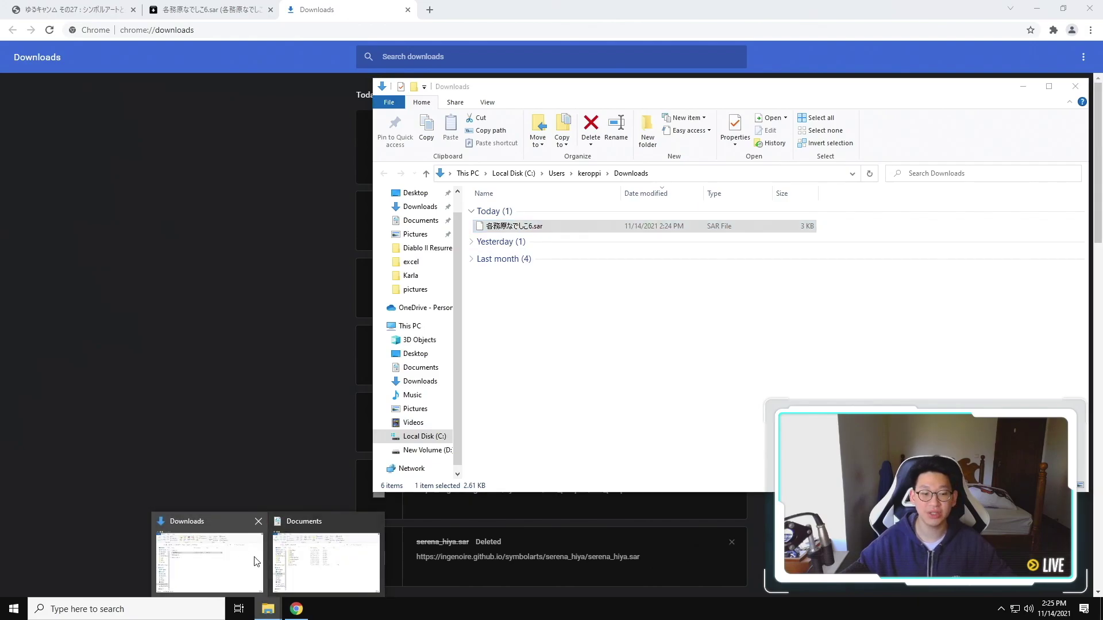
click(299, 562)
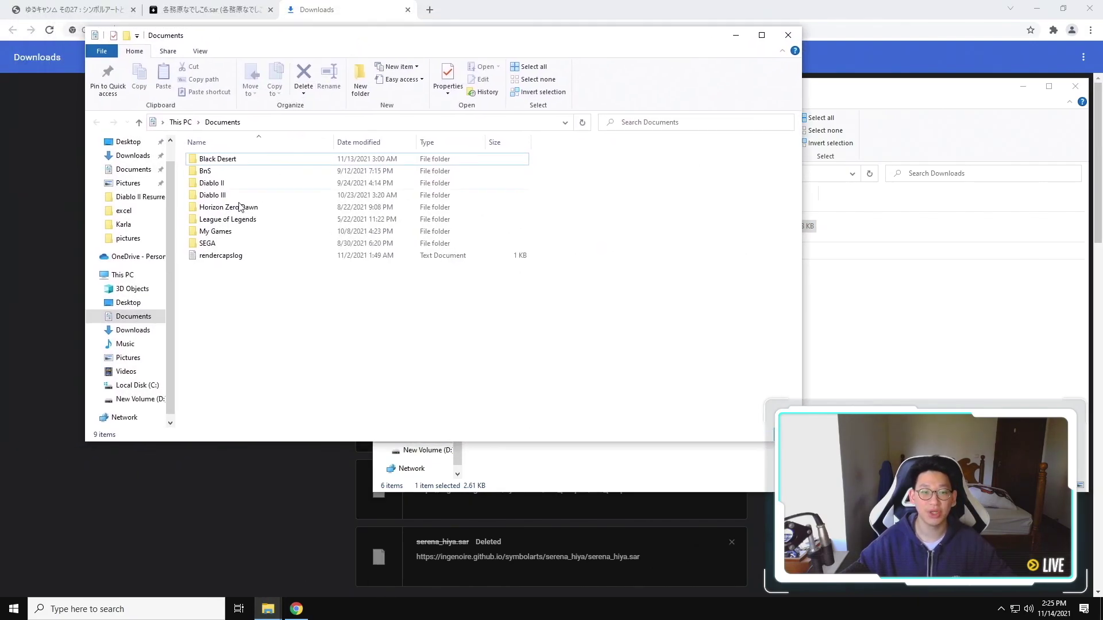
double_click(242, 247)
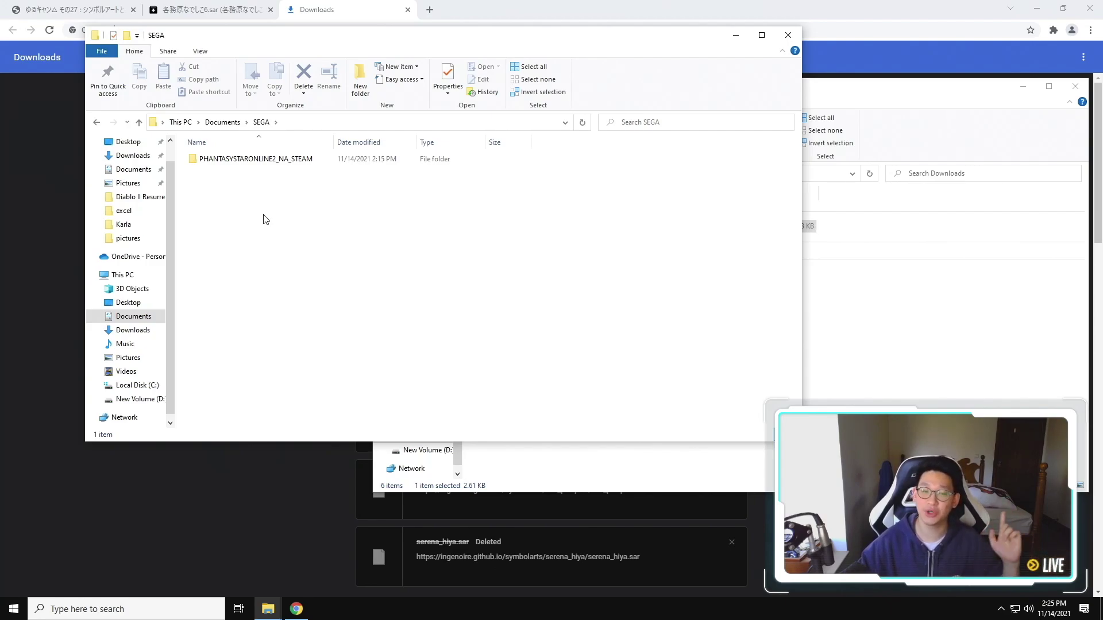
double_click(263, 162)
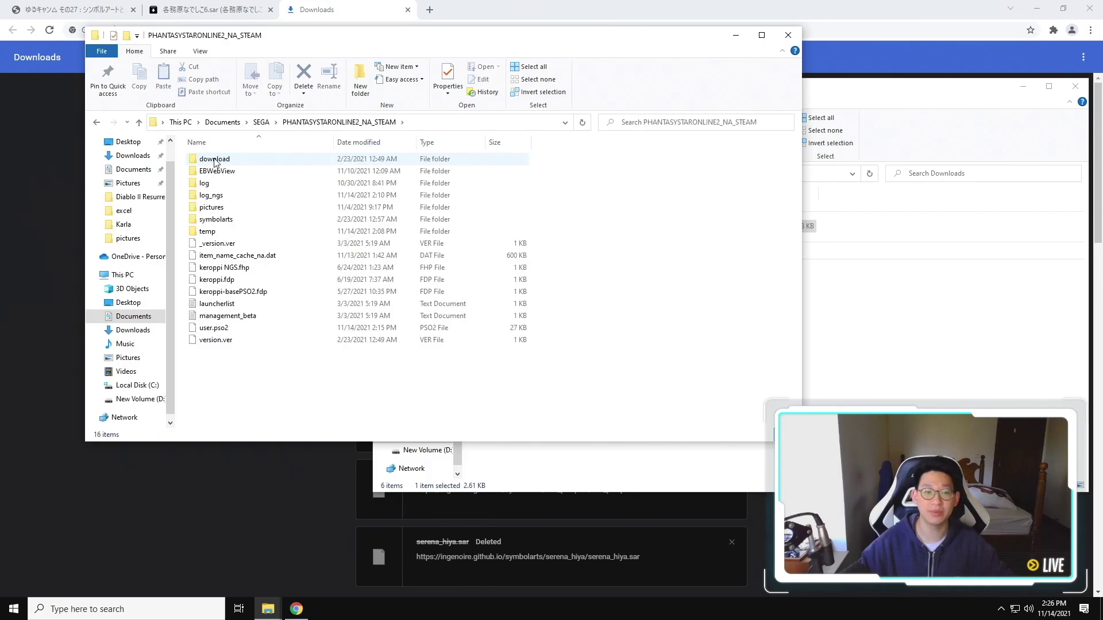
click(232, 222)
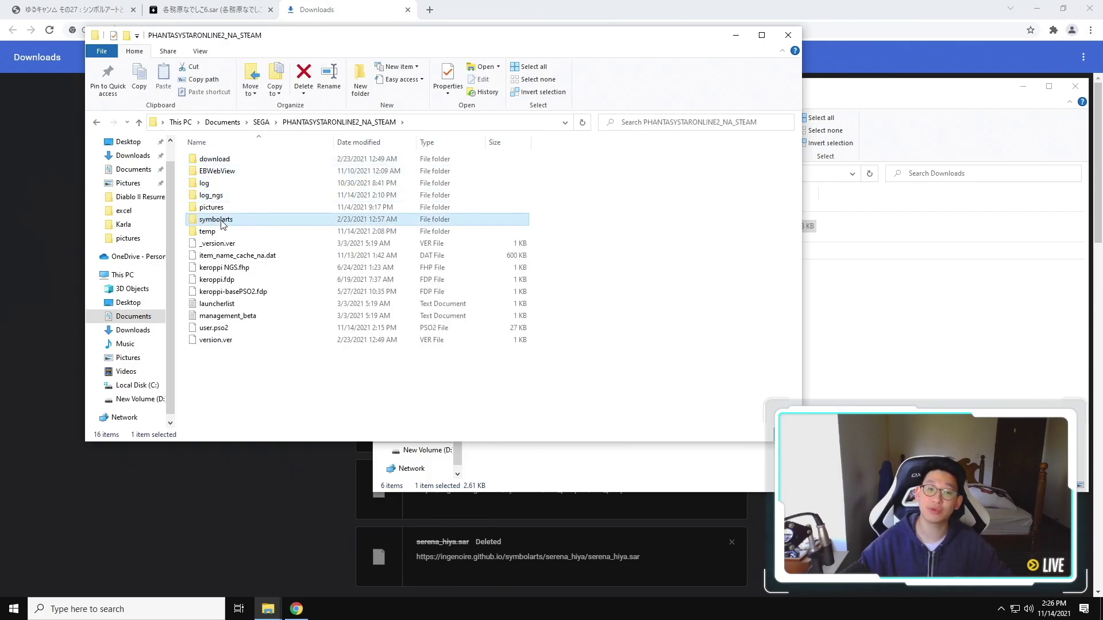
double_click(241, 224)
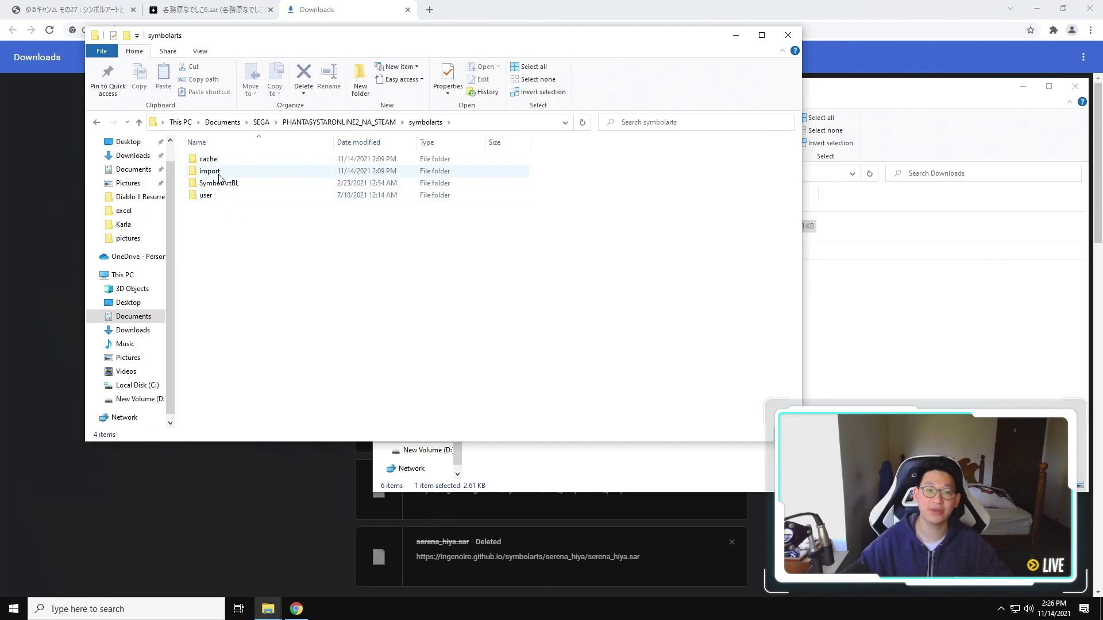
click(202, 174)
double_click(244, 172)
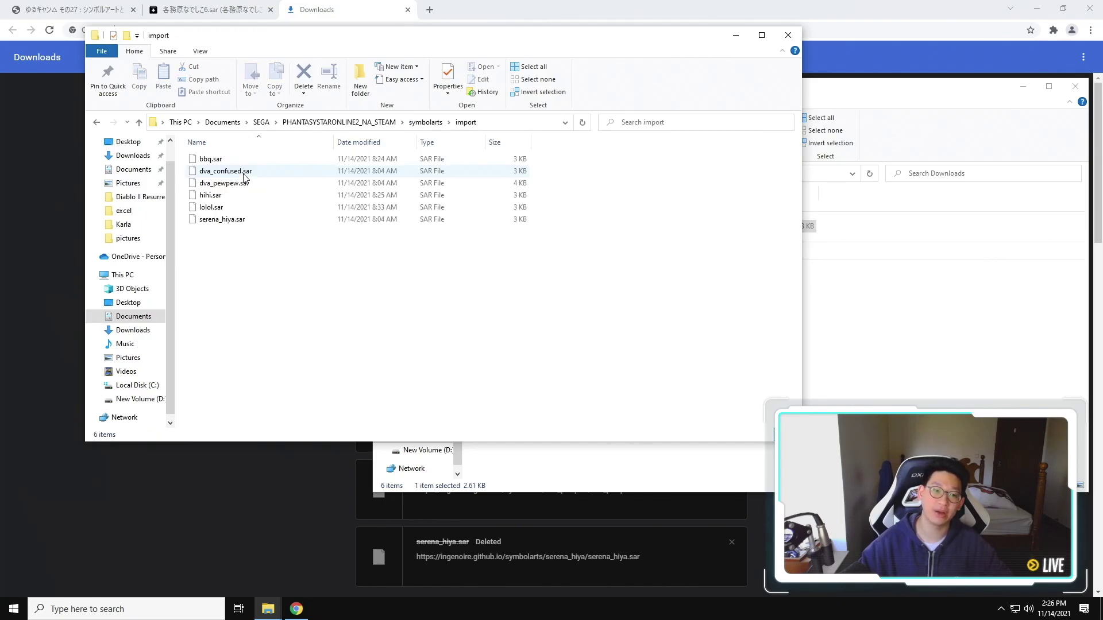
Move 各務原なでしこ6.sar from the Downloads folder into the symbolarts import folder.
click(929, 325)
click(491, 228)
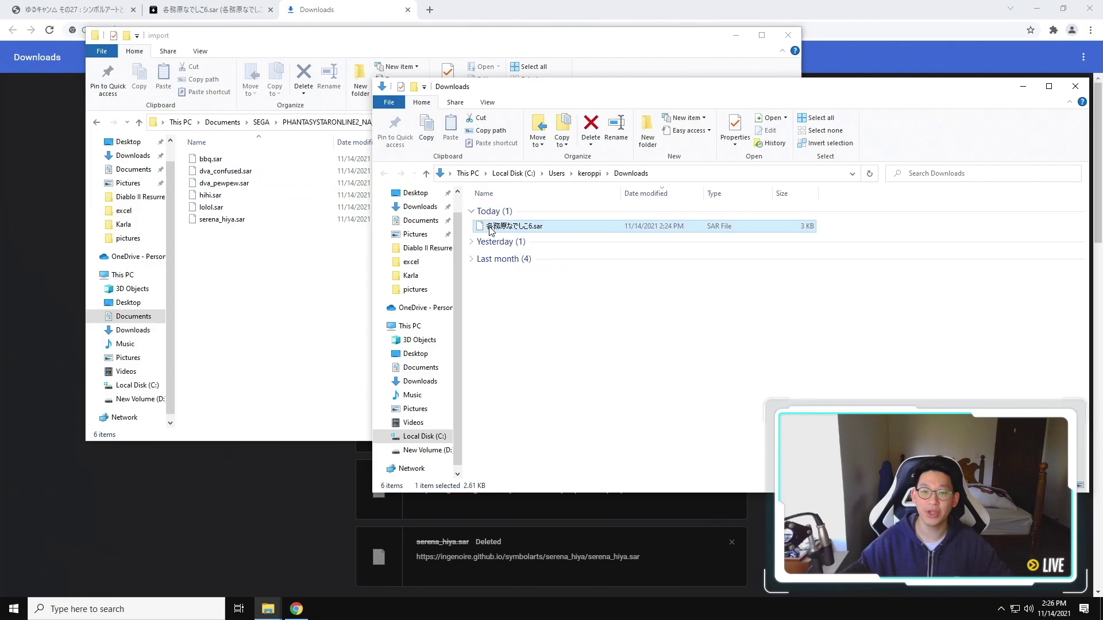
drag(502, 231, 278, 274)
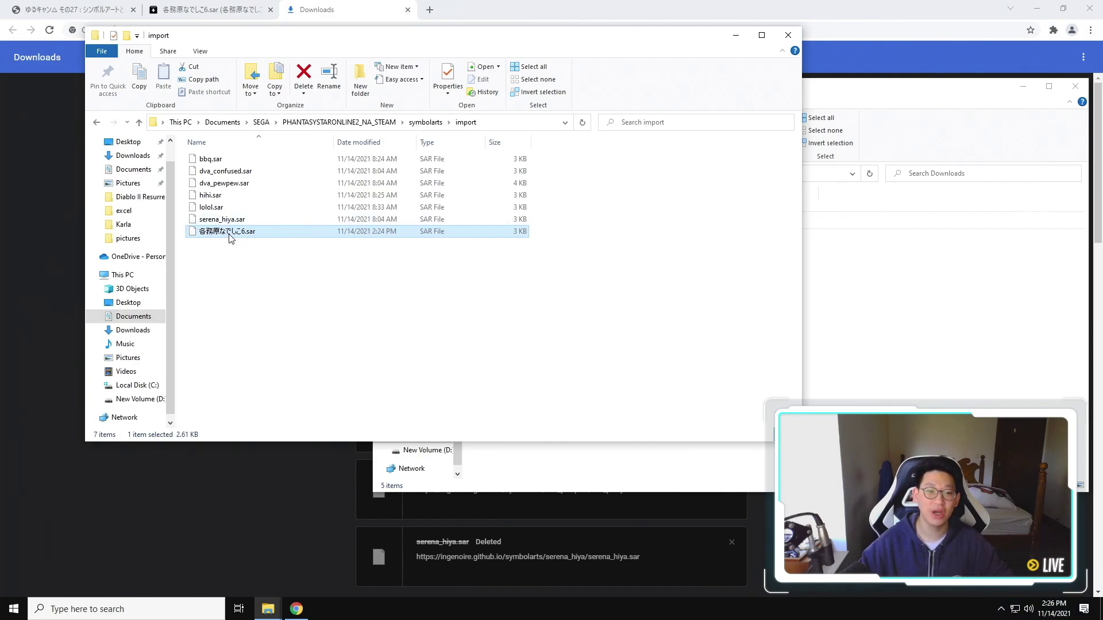
Rename 各務原なでしこ6.sar in the import folder as yuricamp.sar.
click(230, 232)
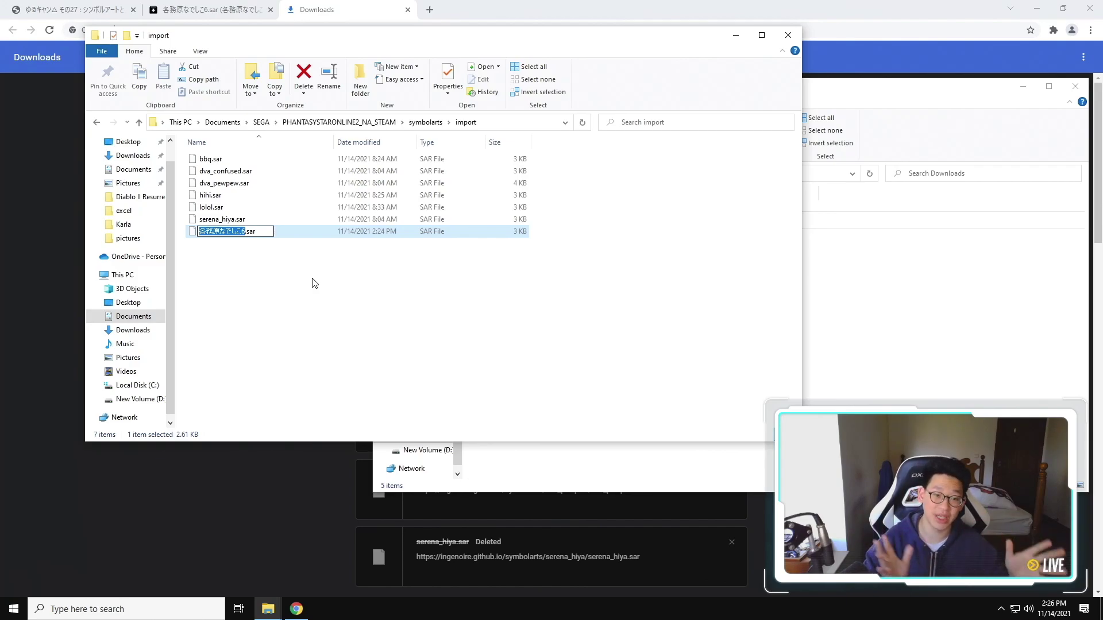
text(yuri)
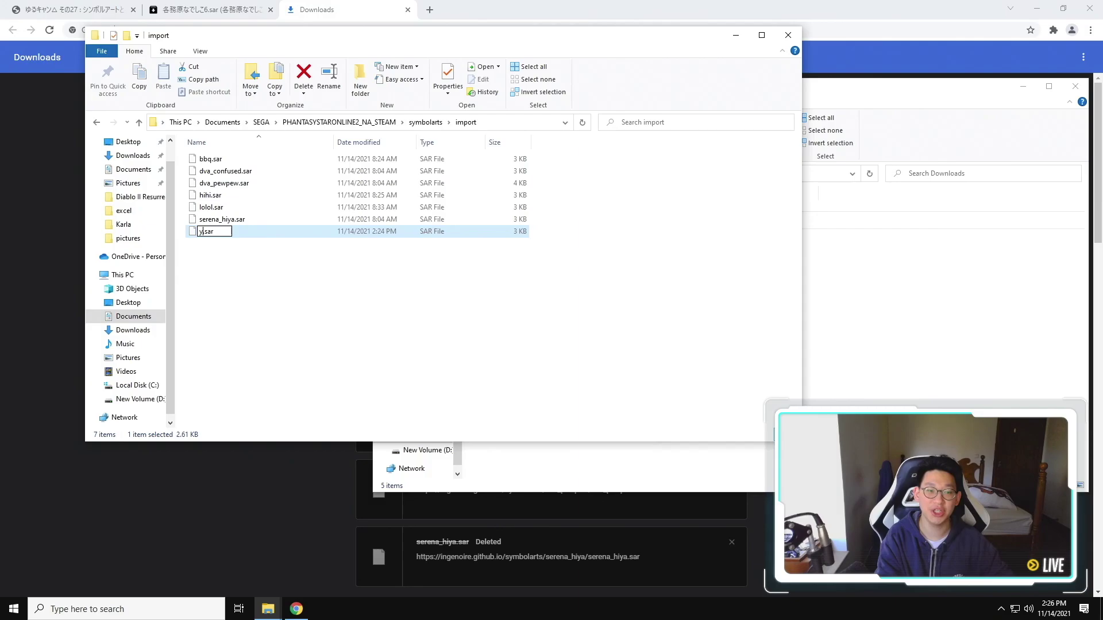
text(camp)
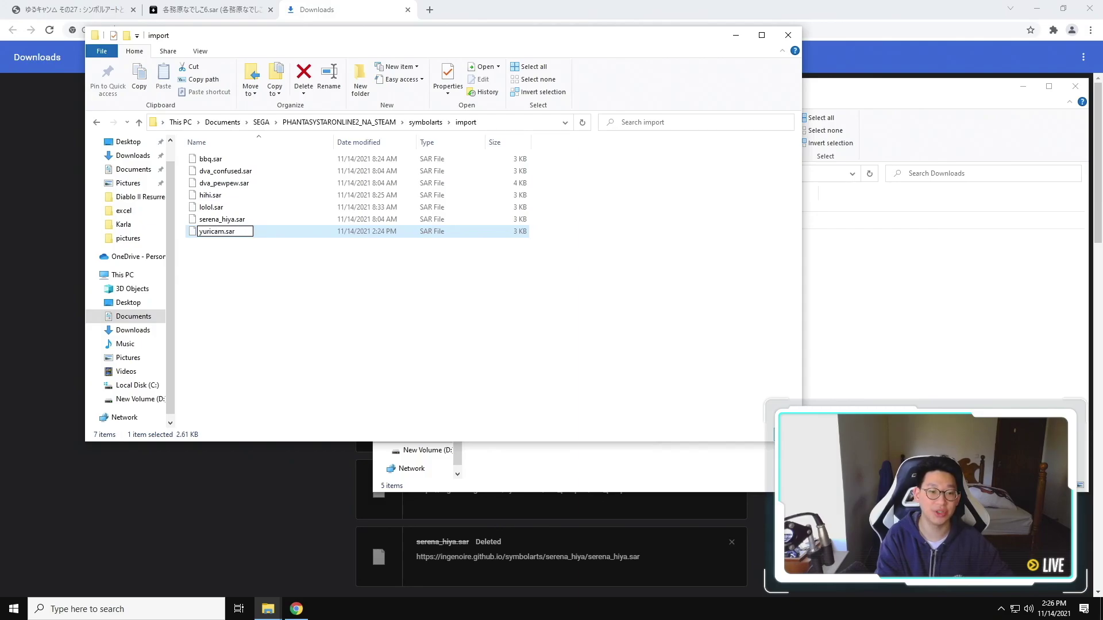
Switch to Chrome and go back from the ゆるキャン△ その27 blog post to the tn97 wiki gallery.
key(alt+Tab)
key(ctrl+1)
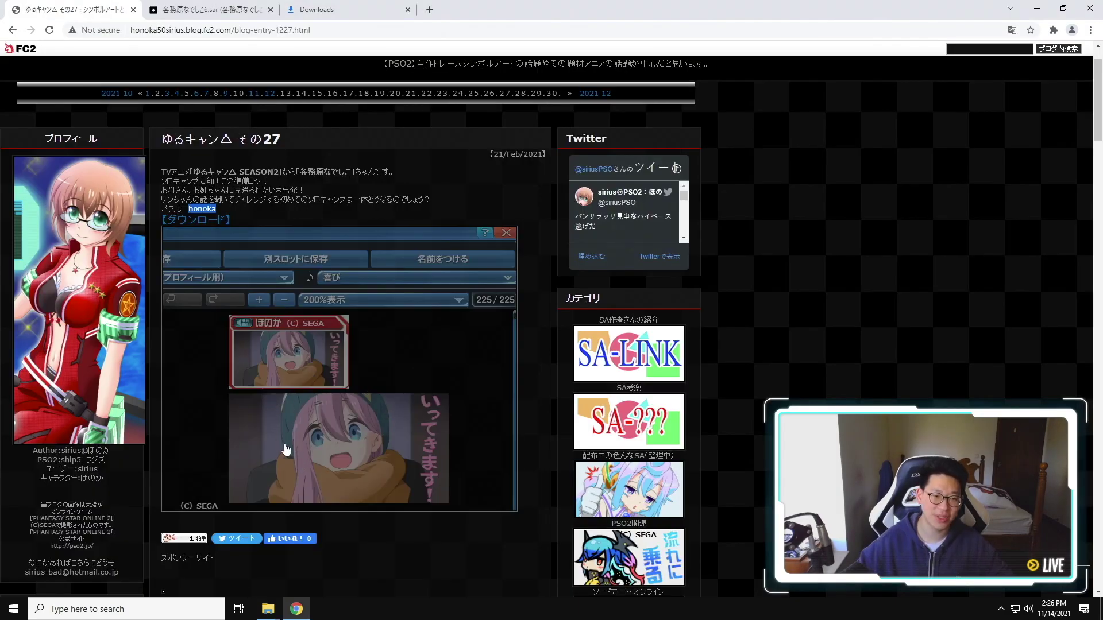
key(alt+Left)
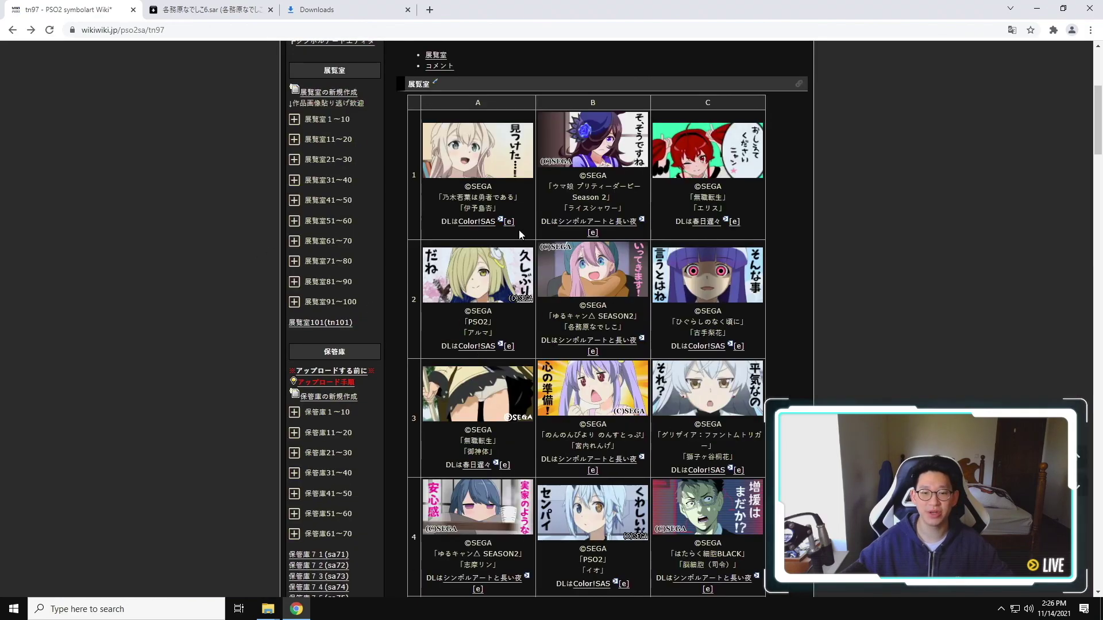
scroll(329, 187, down, 3)
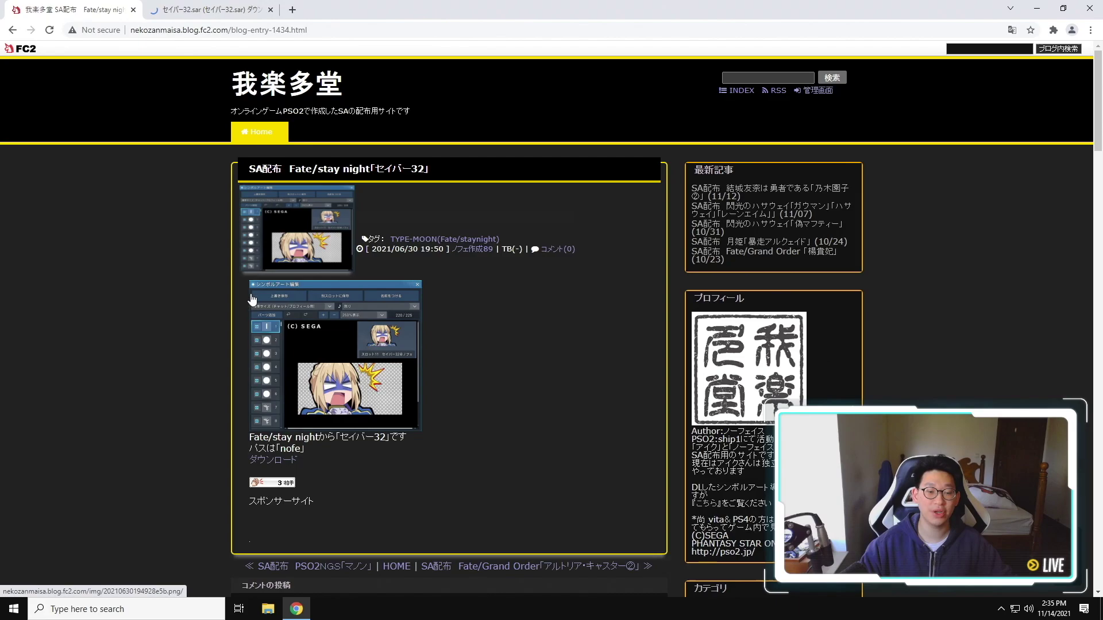
Copy the download password from the 我楽多堂 blog post on セイバー32 and submit it in the uploader's password field for セイバー32.sar.
scroll(425, 242, down, 6)
scroll(440, 240, down, 5)
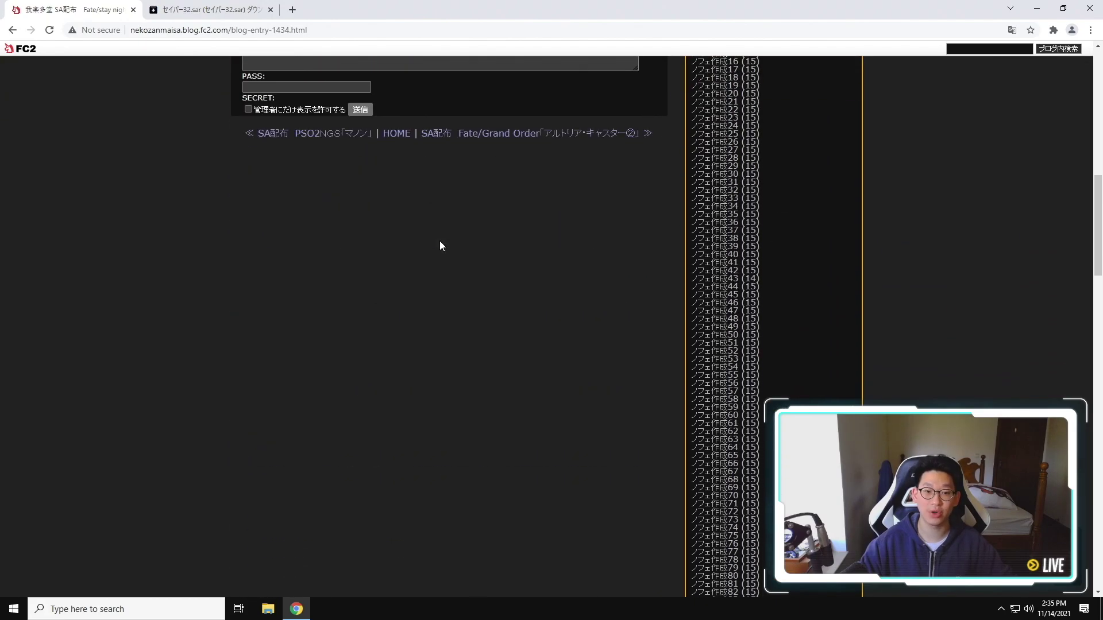
scroll(439, 240, up, 12)
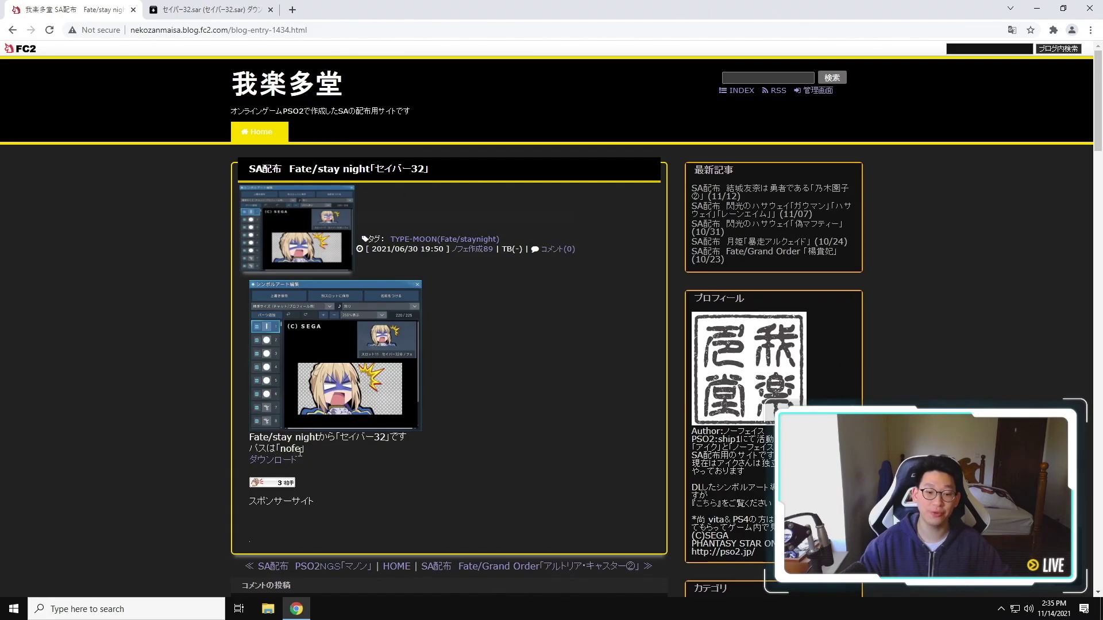
drag(300, 451, 280, 449)
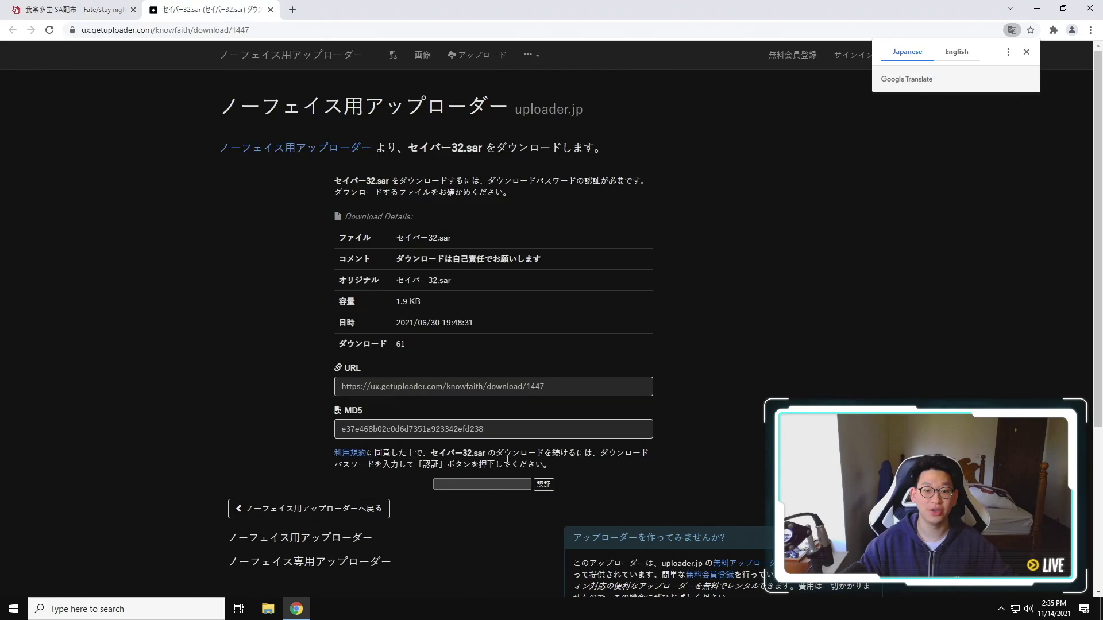
click(543, 484)
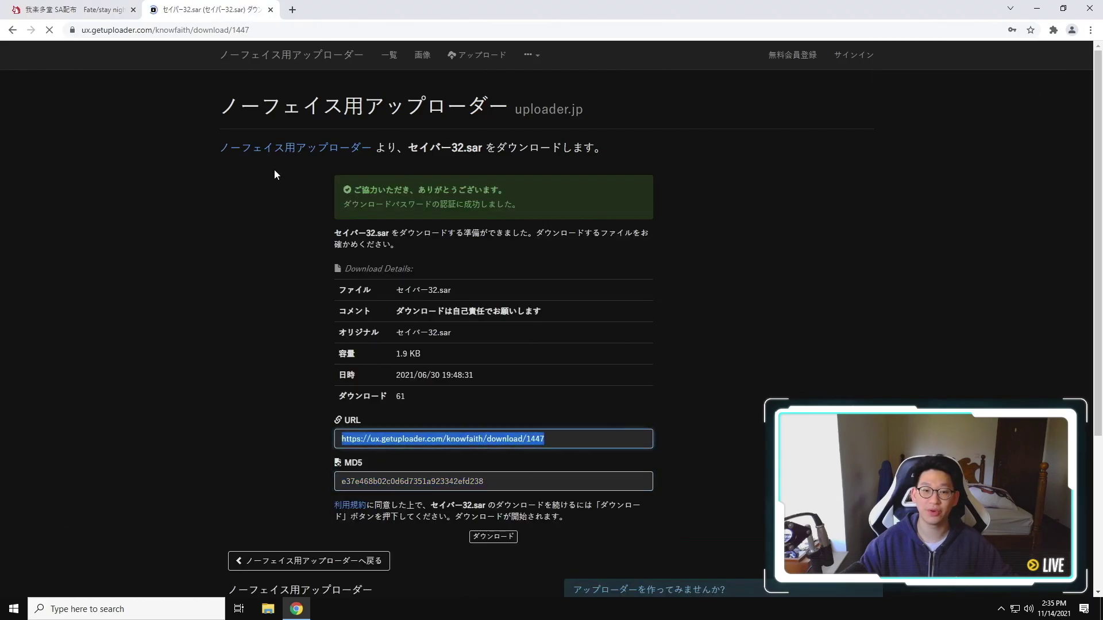
Review the password line in the 我楽多堂 blog post and go back to the tn99 wiki gallery.
click(79, 7)
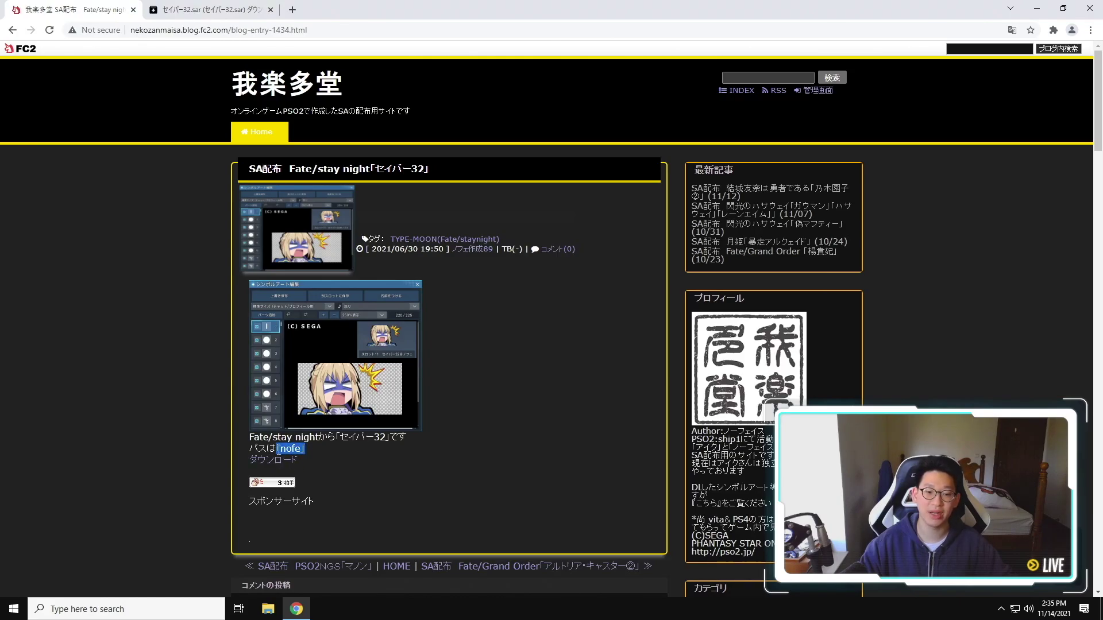
click(329, 446)
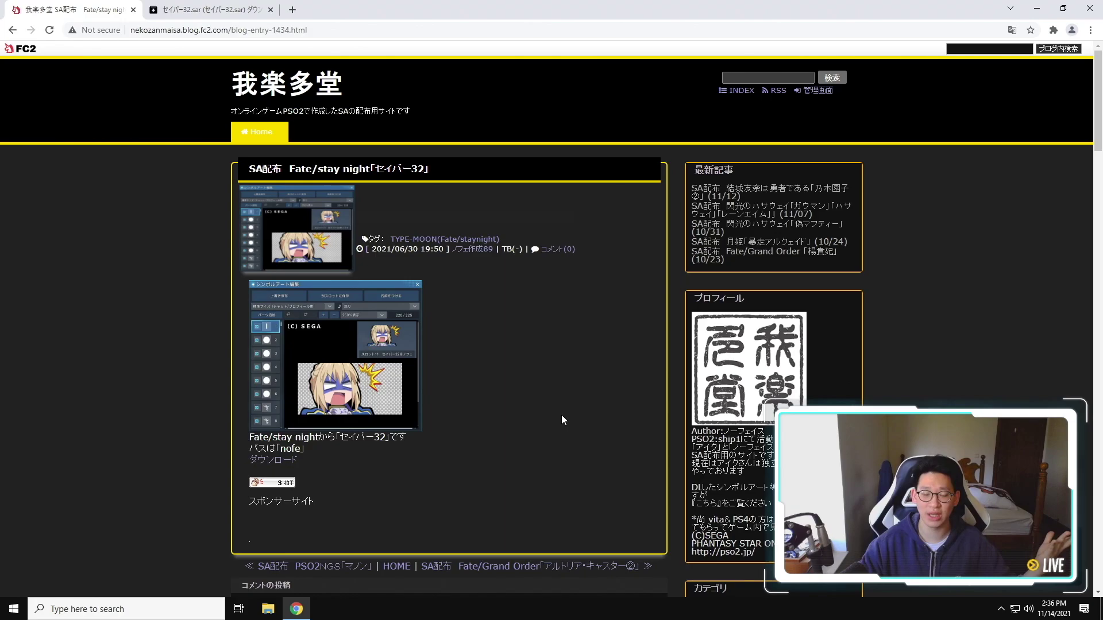
key(alt+Left)
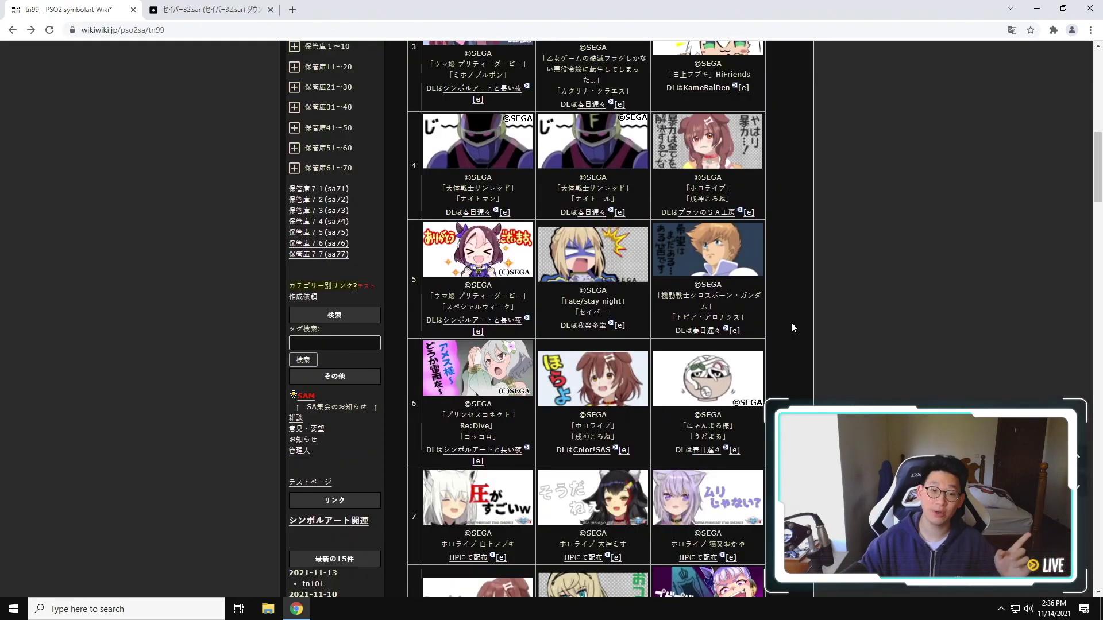
scroll(791, 328, down, 3)
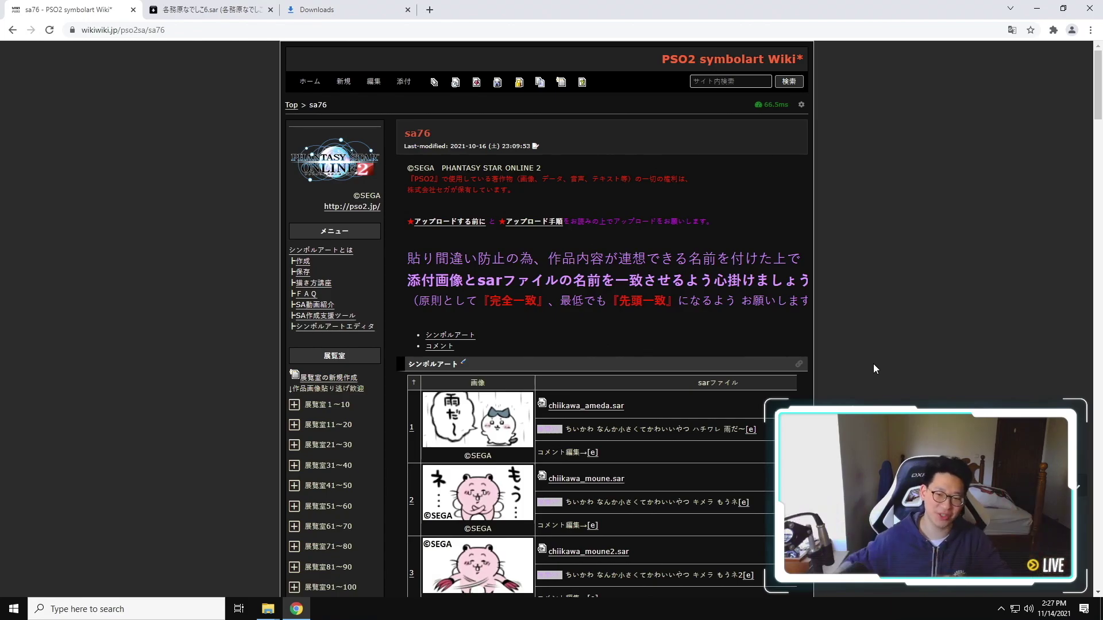
scroll(873, 356, down, 6)
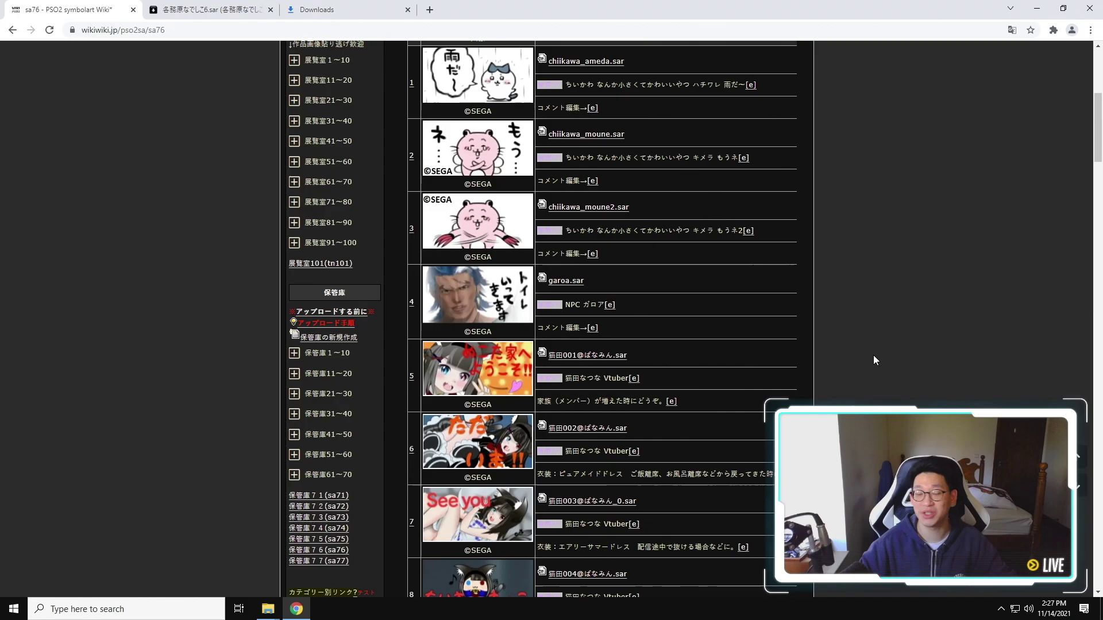
scroll(873, 360, down, 2)
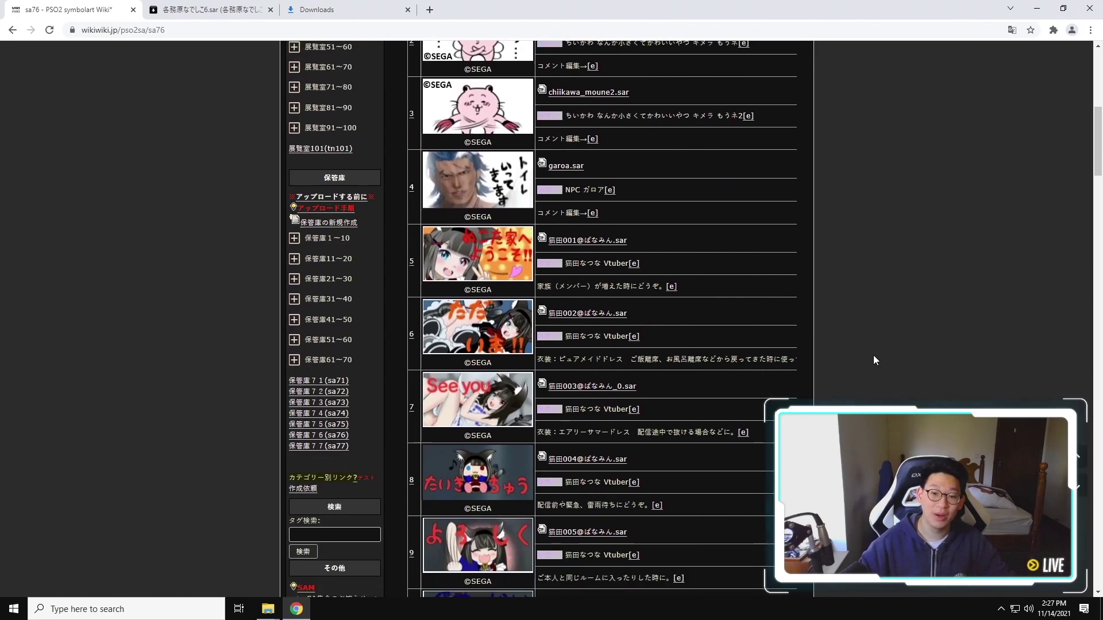
scroll(873, 360, down, 10)
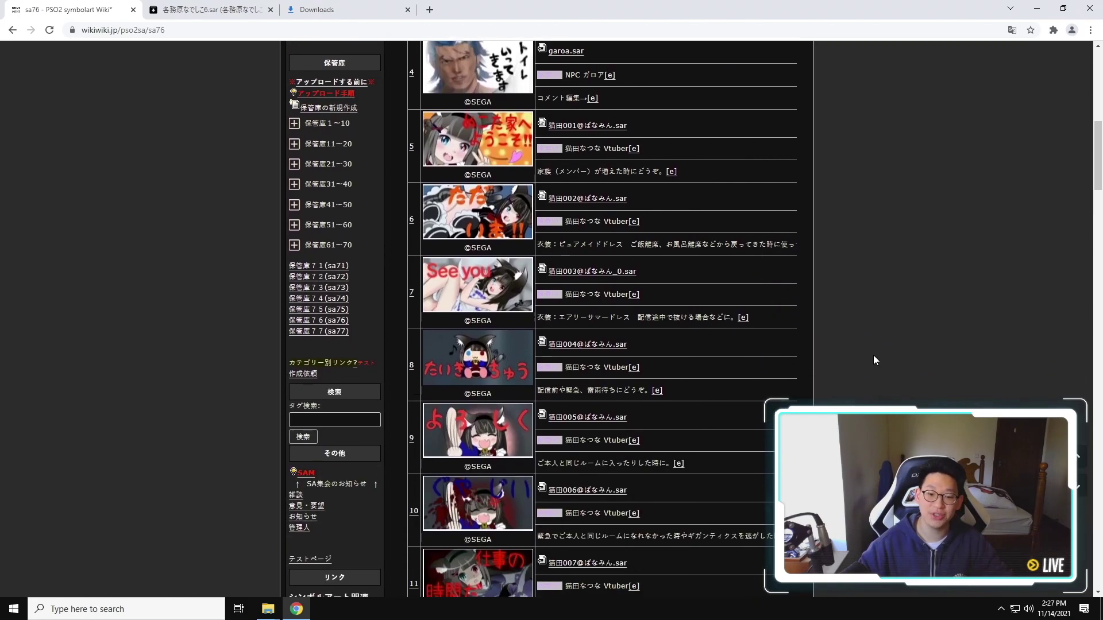
scroll(874, 361, down, 10)
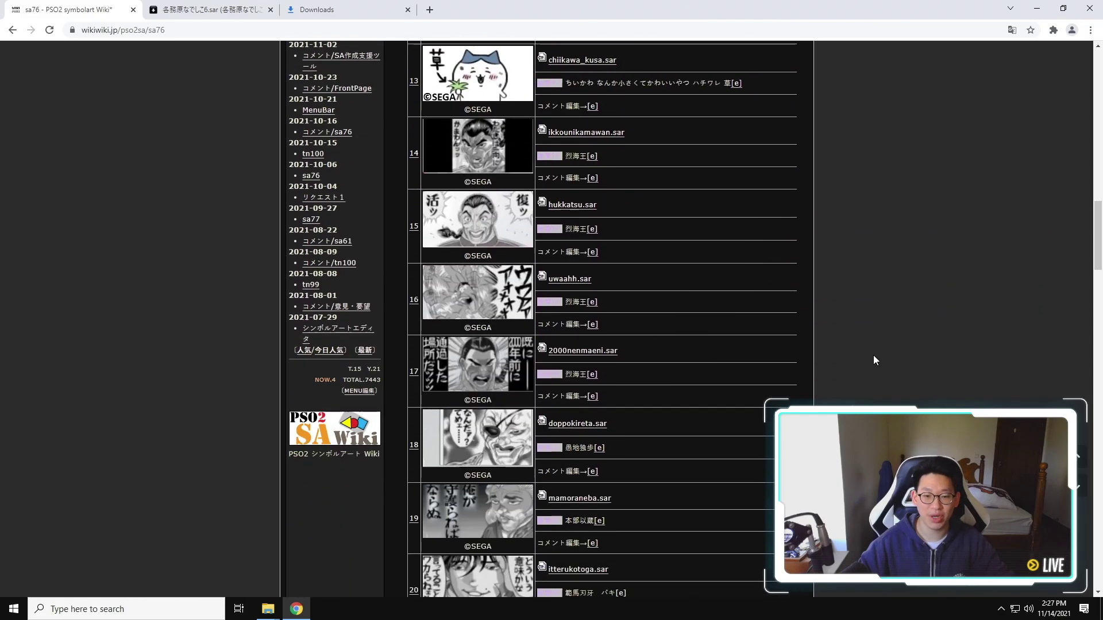
scroll(873, 360, down, 1)
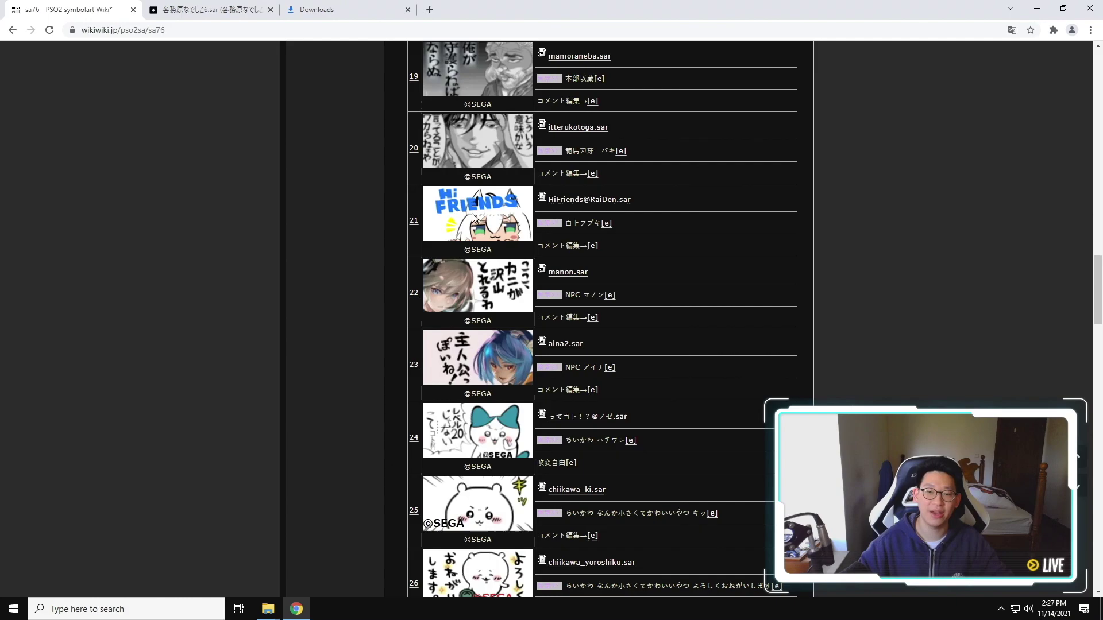
click(596, 202)
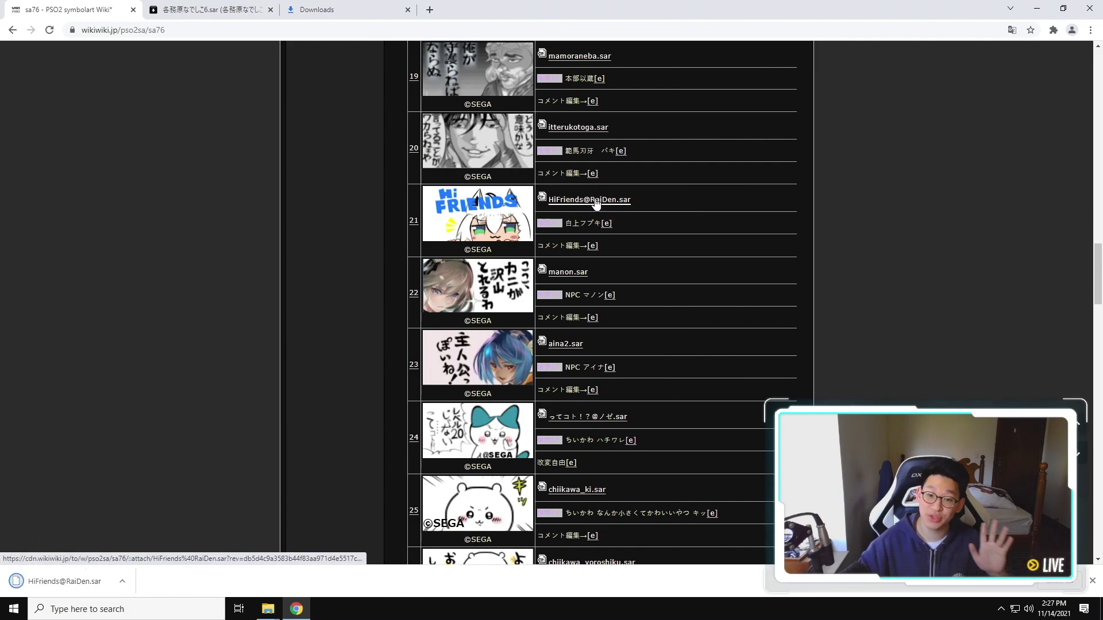
Revisit the 各務原なでしこ6.sar uploader page for comparison and return to sa76 to look over the wiki's 保管庫 storage list.
click(247, 10)
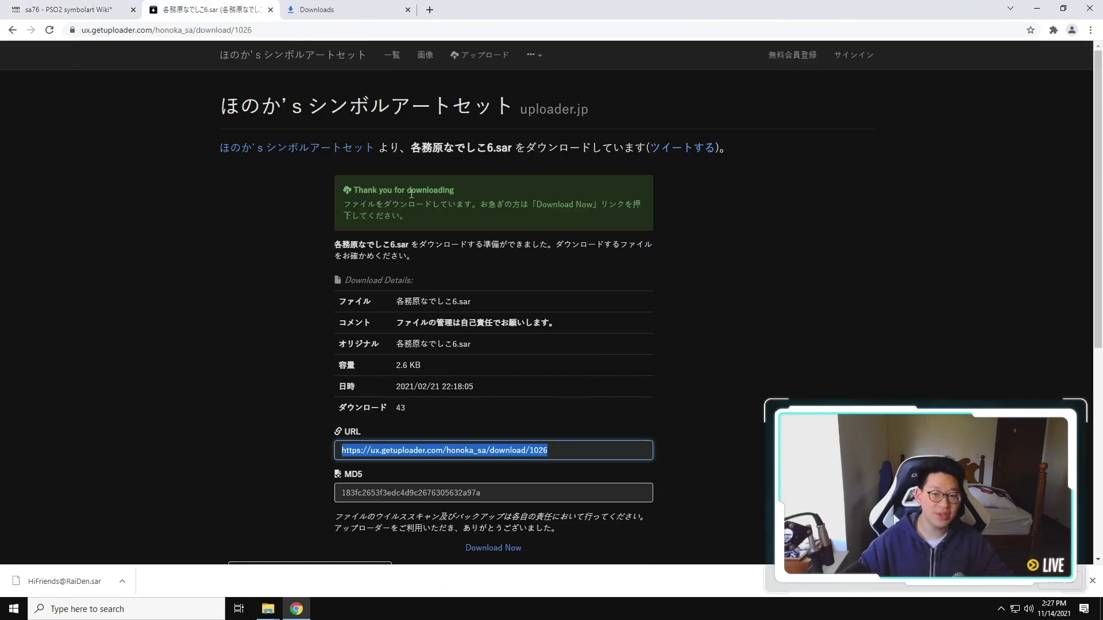
scroll(470, 473, down, 2)
key(Tab)
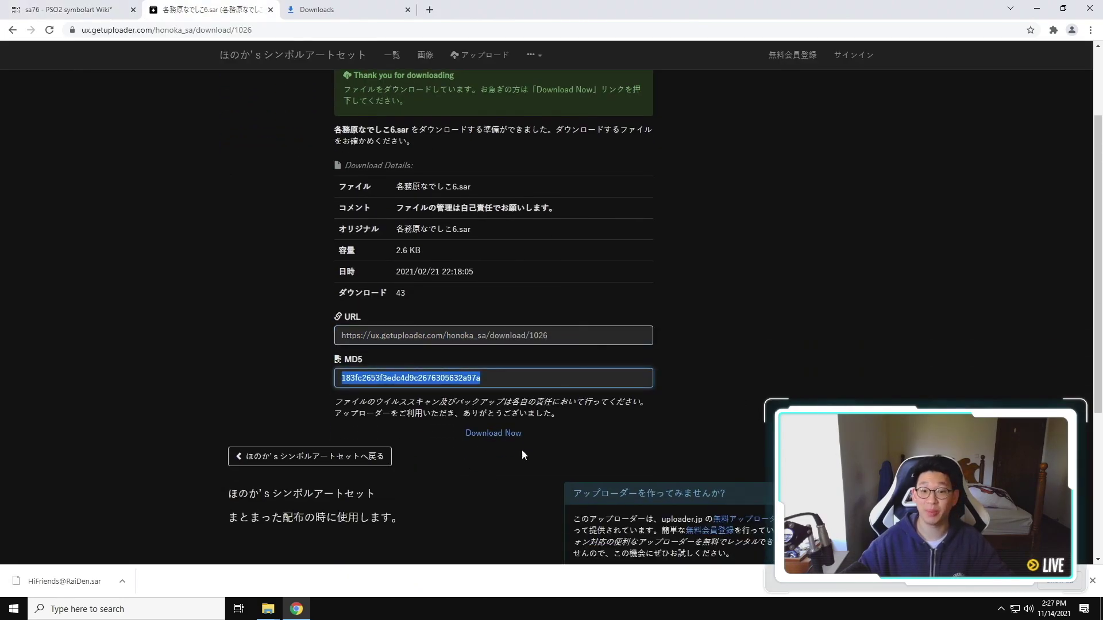
key(shift+Tab)
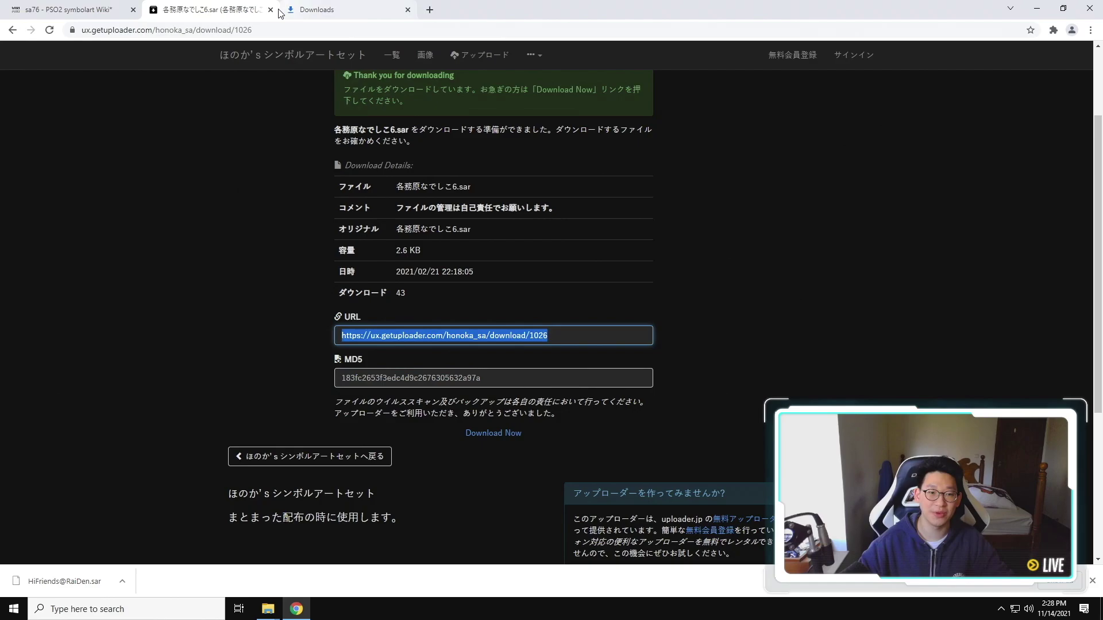
click(62, 7)
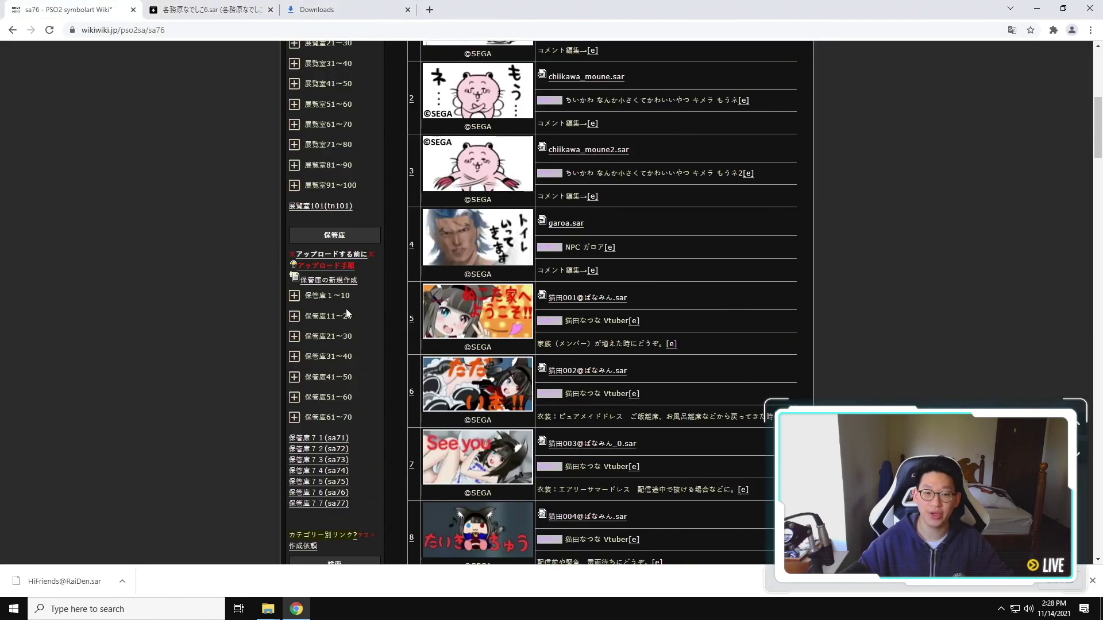
scroll(347, 313, down, 2)
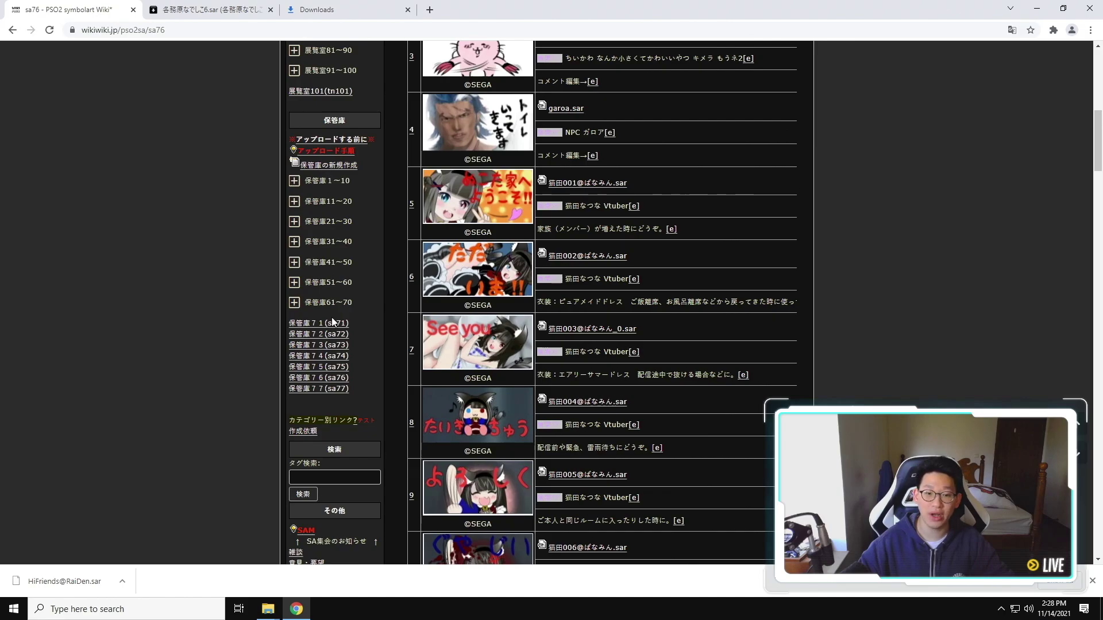
scroll(353, 385, up, 6)
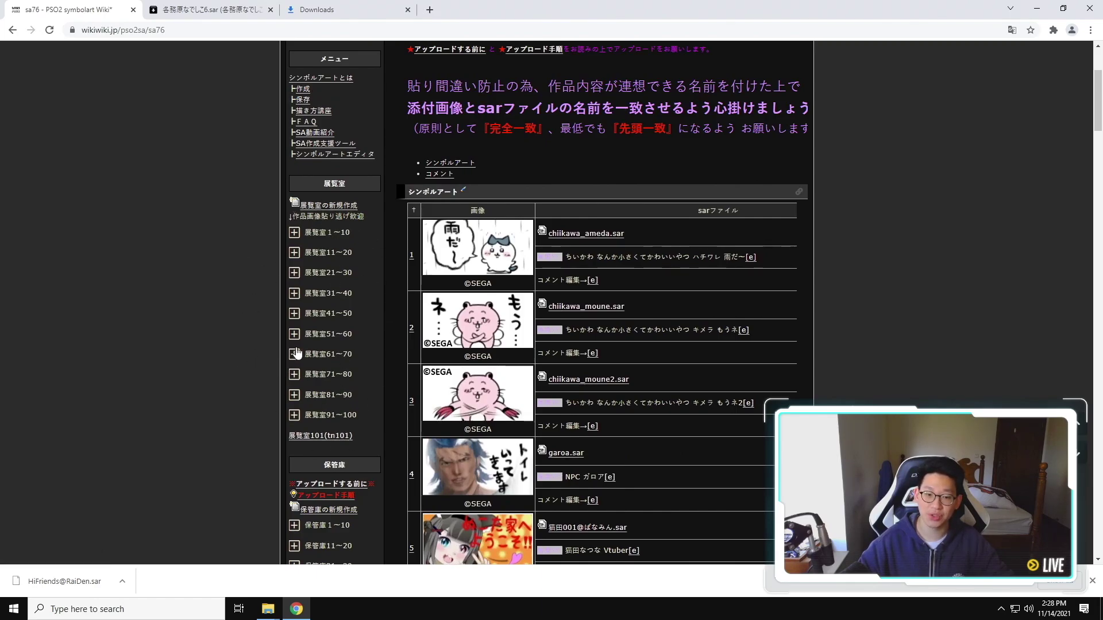
scroll(296, 352, down, 7)
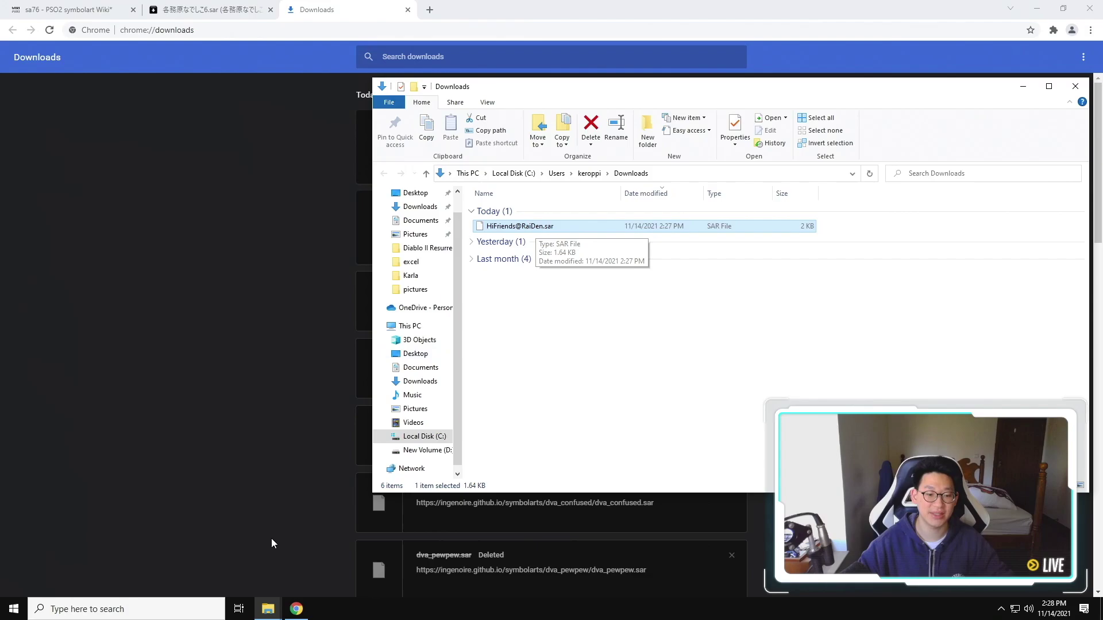
mouse_move(268, 608)
click(307, 555)
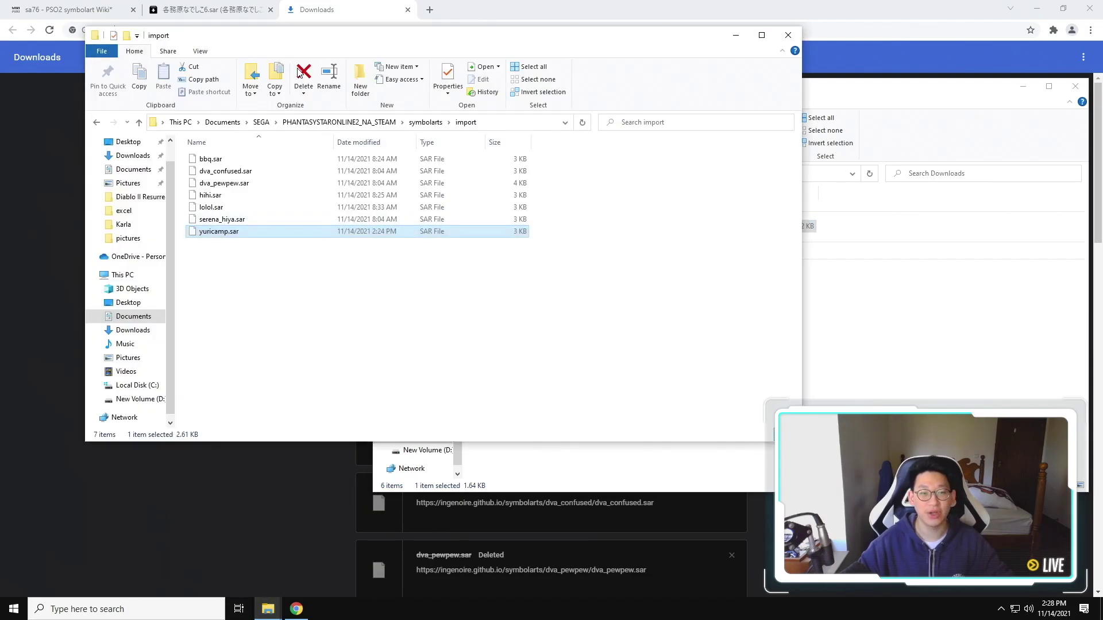
click(856, 307)
drag(522, 228, 268, 283)
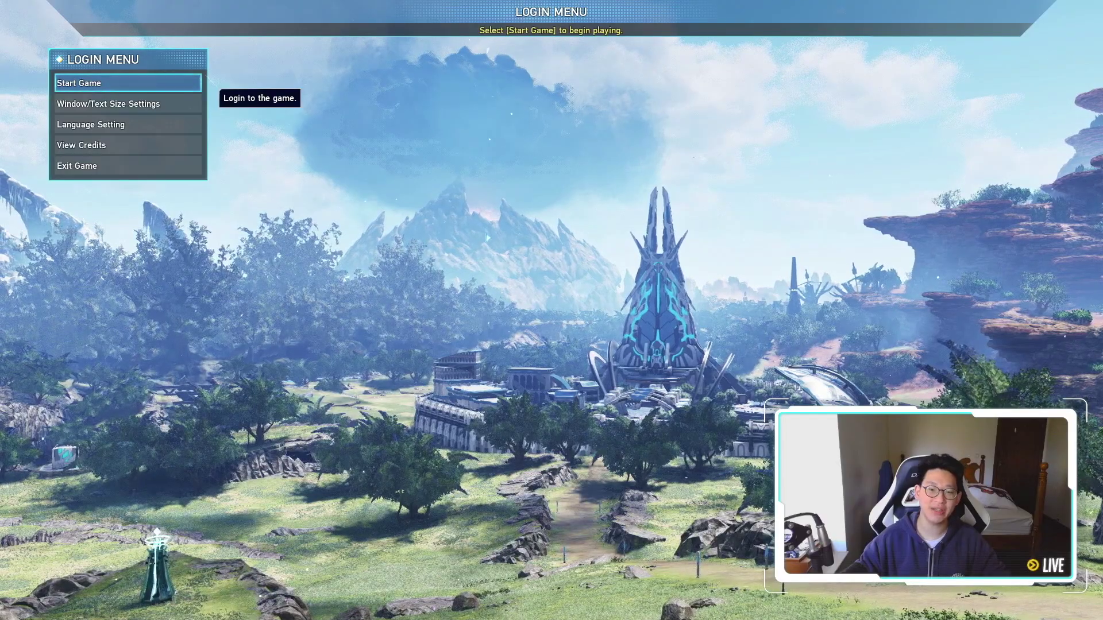
Start the game on Ship 01: Feoh and enter it with the existing level 20 Braver character.
click(117, 85)
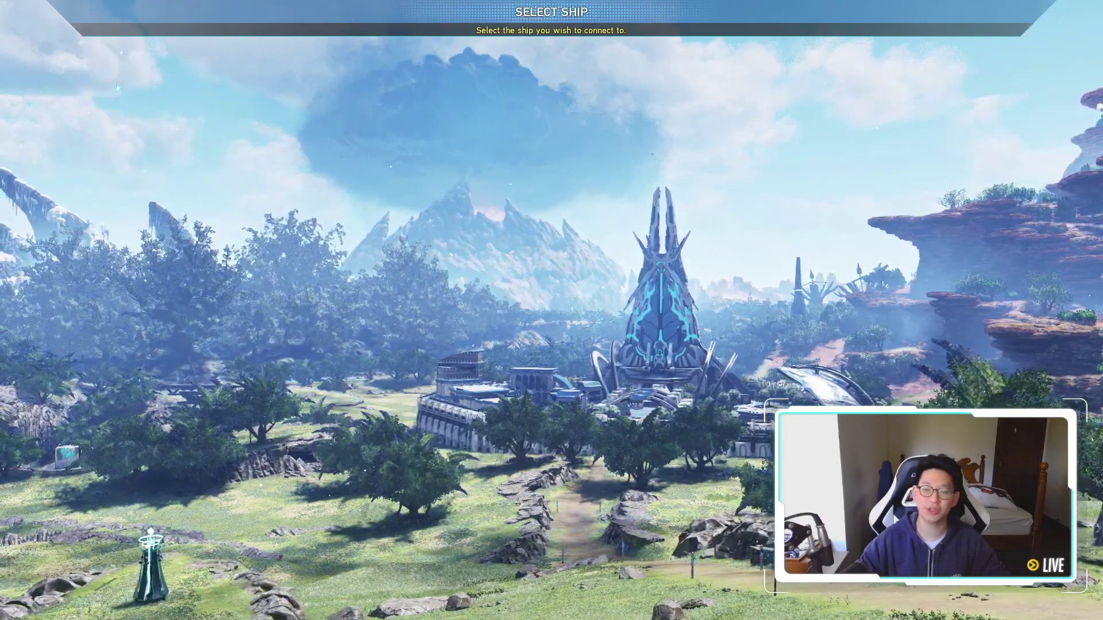
click(221, 85)
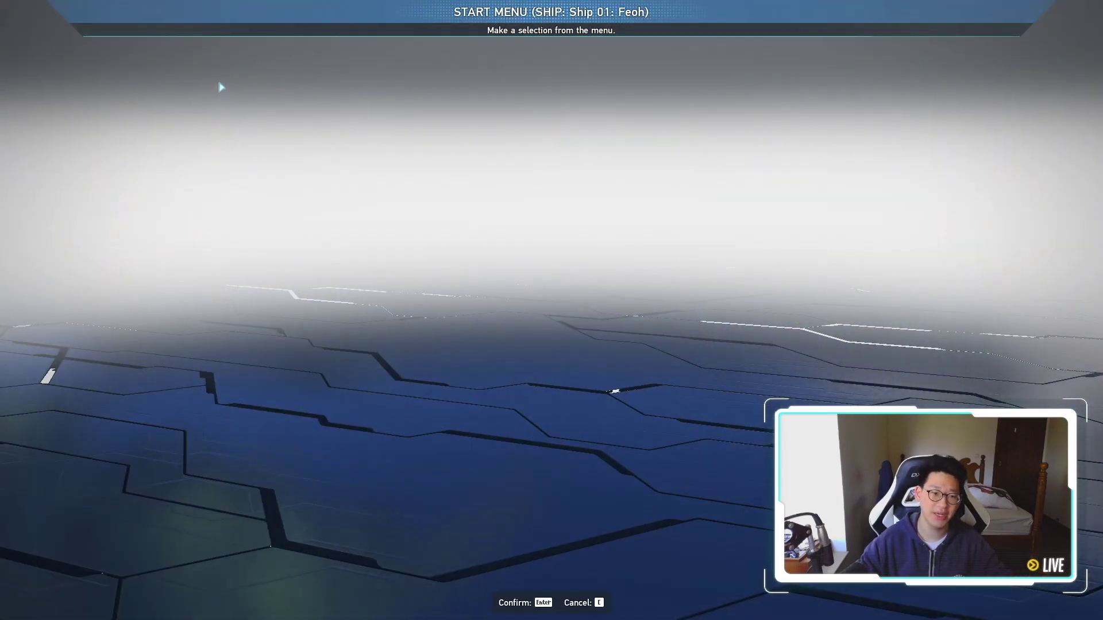
key(Return)
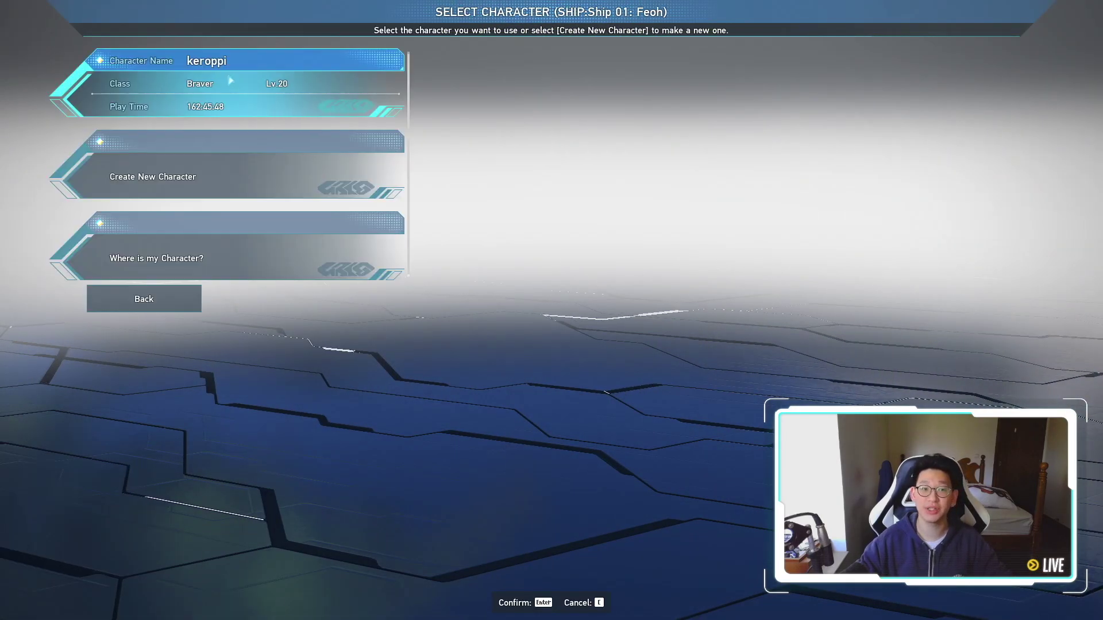
key(Return)
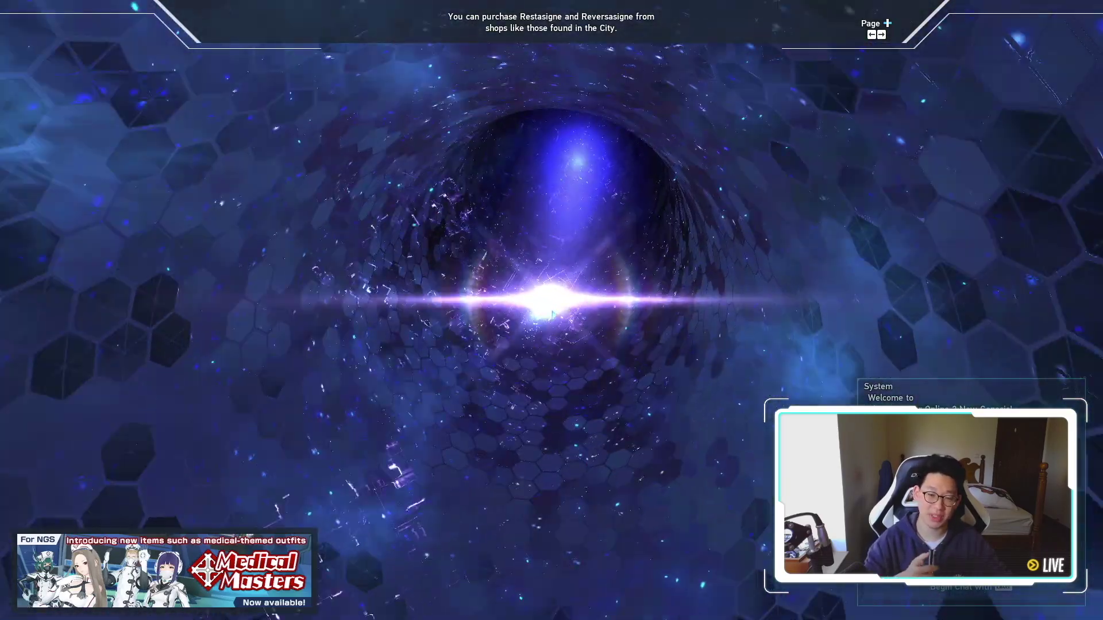
Begin a chat message, open the Symbol Art List, and look through the saved symbol arts.
key(Return)
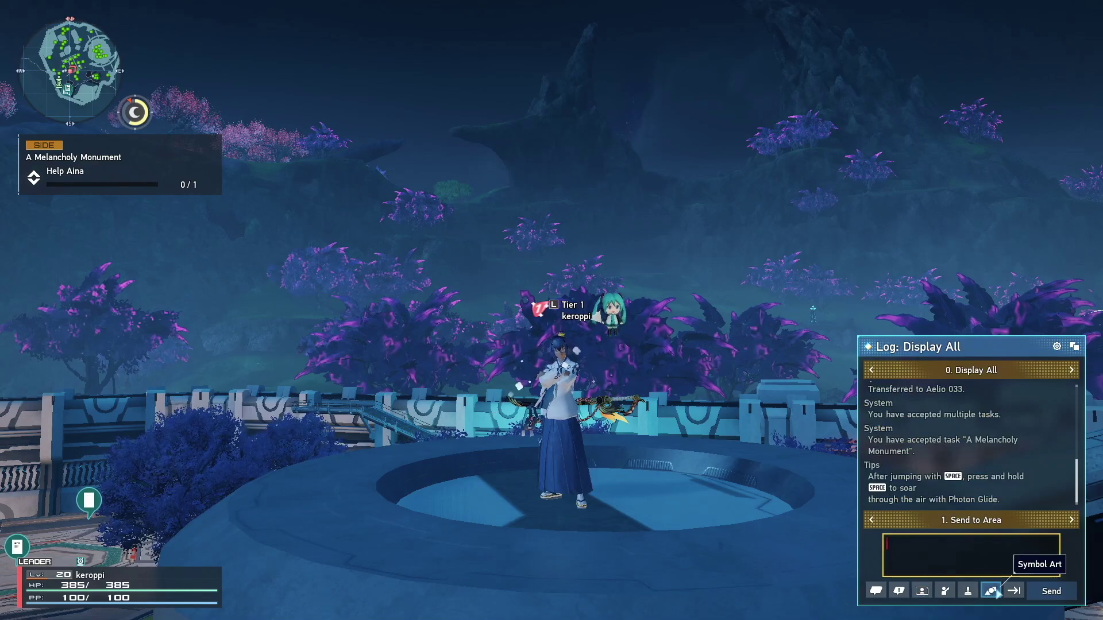
click(989, 592)
key(Left)
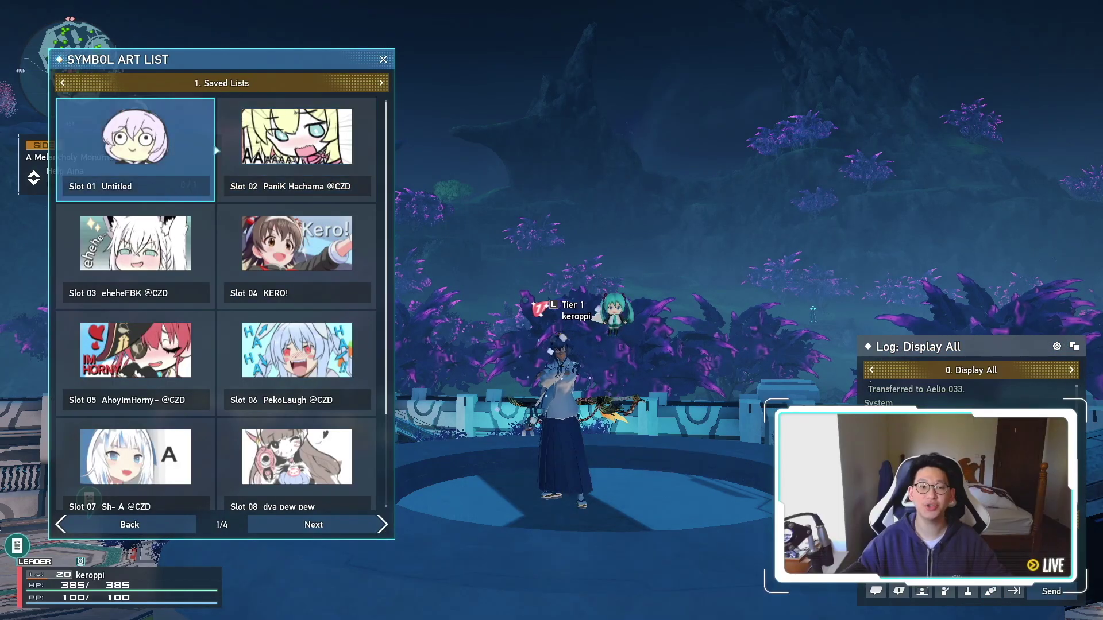
key(Right)
key(Down)
key(Down)
key(Down)
key(Down)
scroll(132, 356, up, 1)
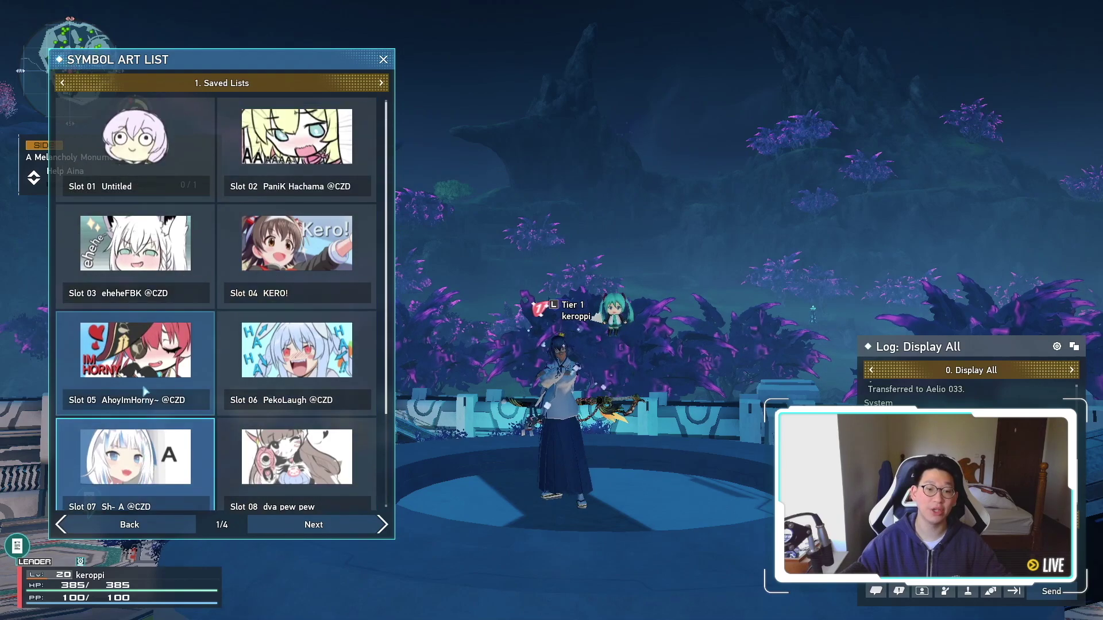
Switch the Symbol Art List to Import and look over the symbol arts placed in the import folder.
click(221, 83)
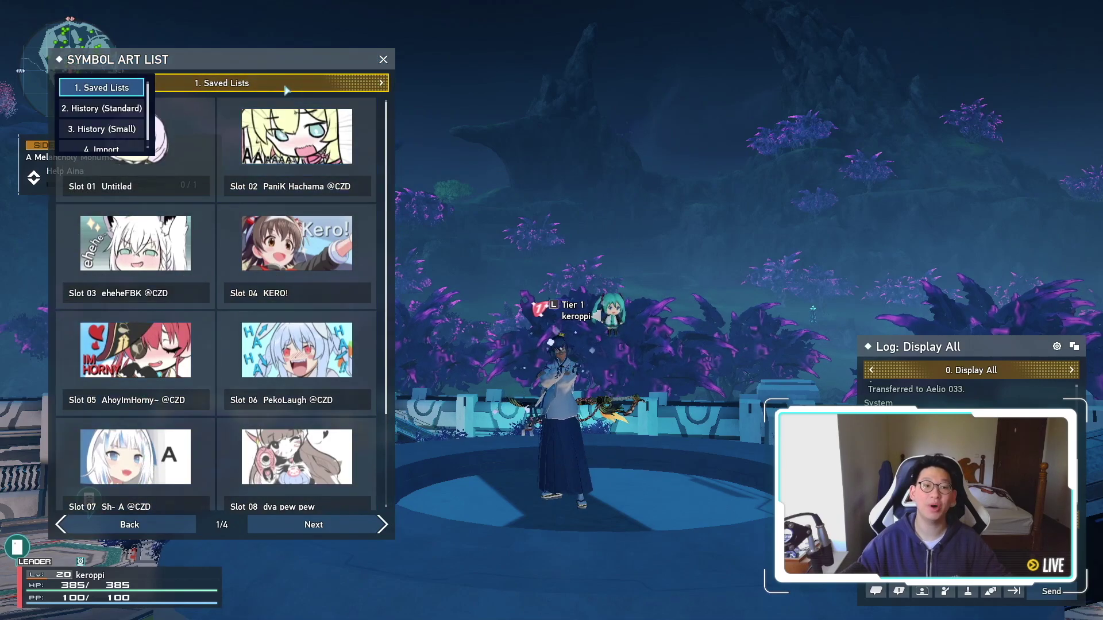
click(106, 150)
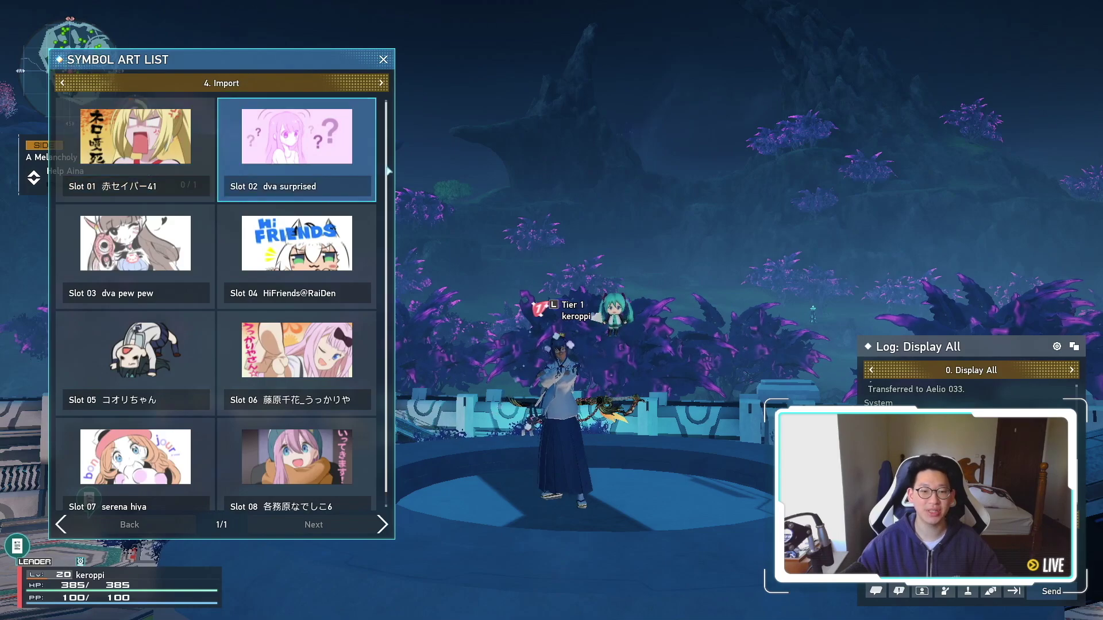
key(Up)
key(Up)
key(Up)
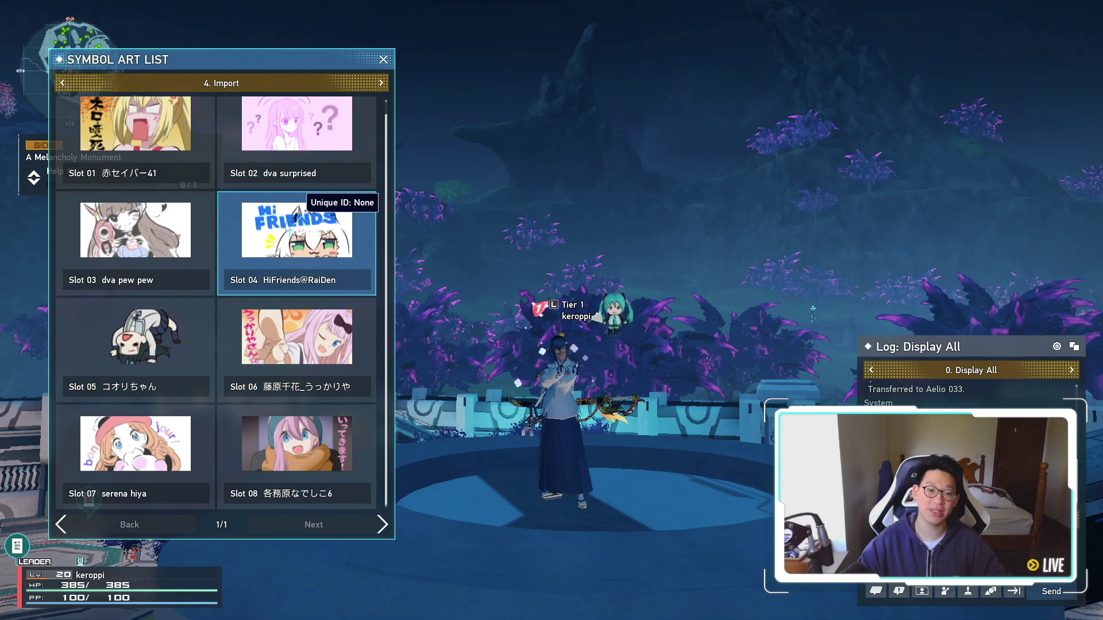
Save the imported symbol art 各務原なでしこ6 into Slot 10 of the Saved Lists, replacing serena hiya.
key(Down)
key(Down)
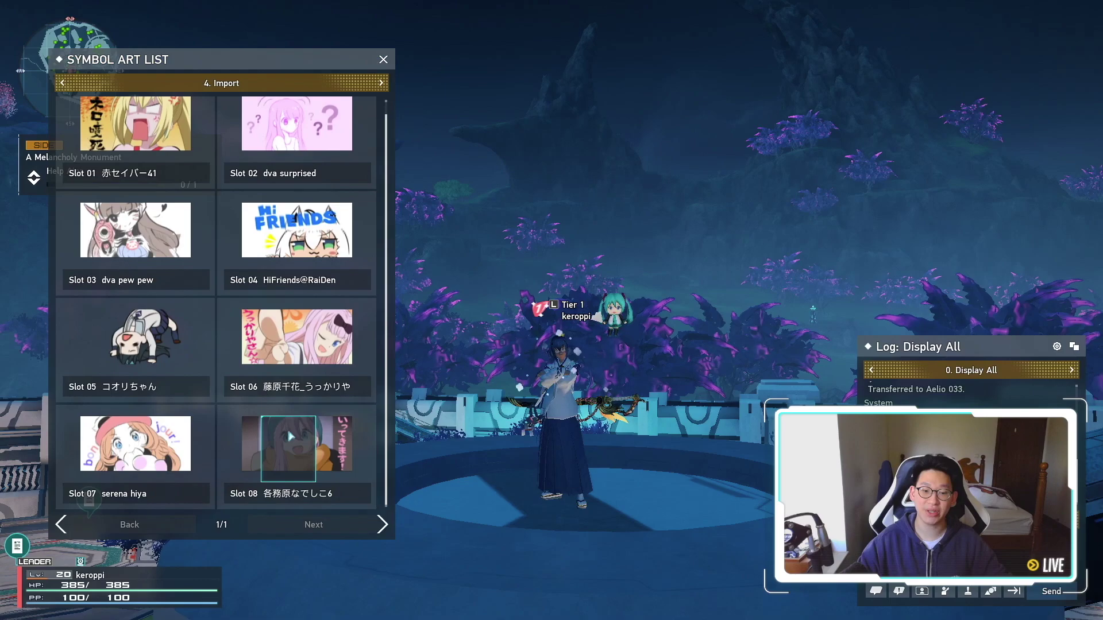
key(Left)
key(Up)
key(Down)
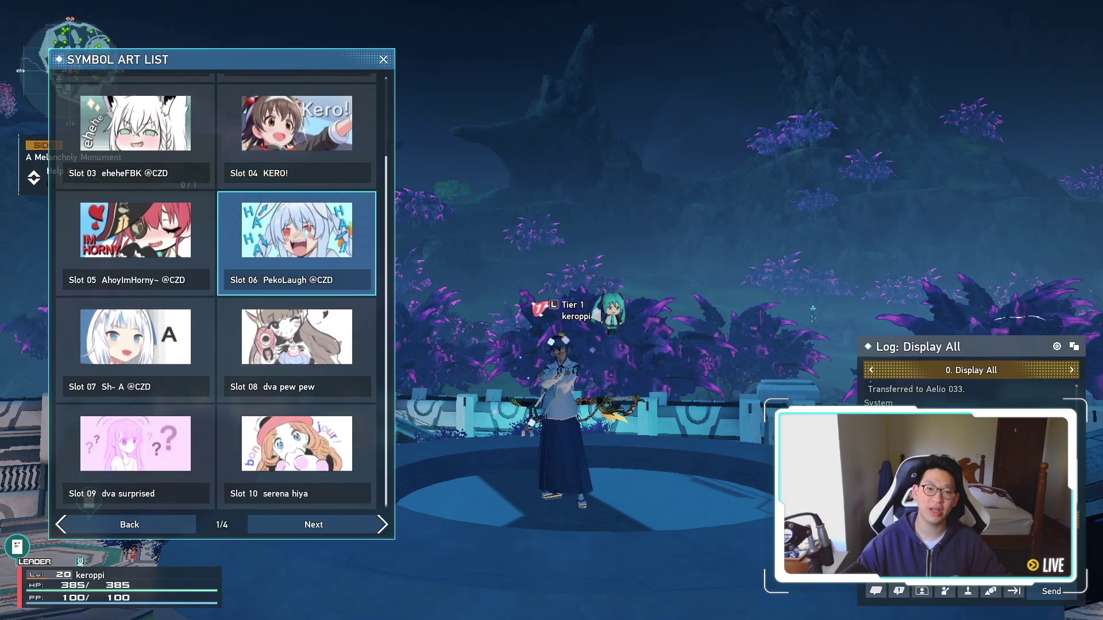
key(Down)
key(Down)
key(Return)
key(Return)
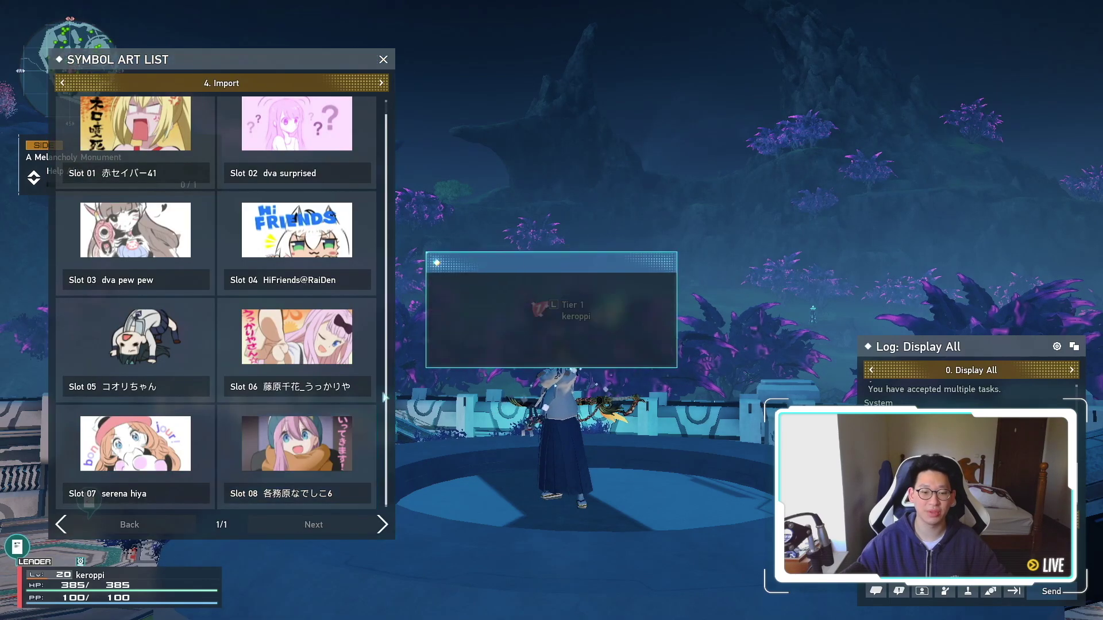
key(Return)
Return to the Saved Lists and check Slot 10 for the imported symbol art.
click(118, 83)
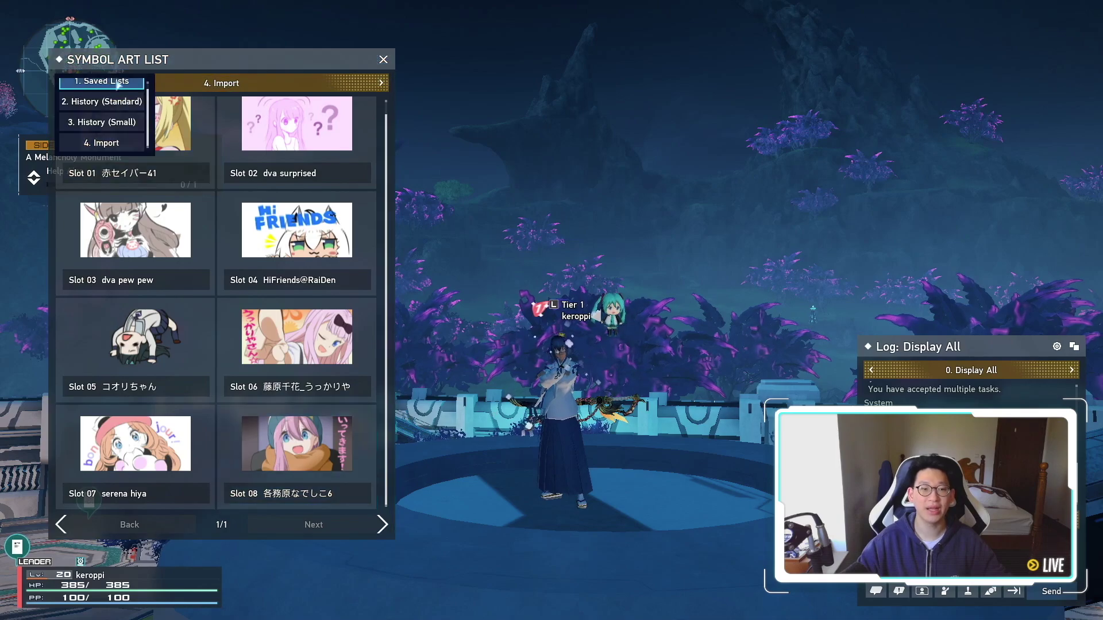
click(118, 83)
key(Down)
key(Down)
key(Down)
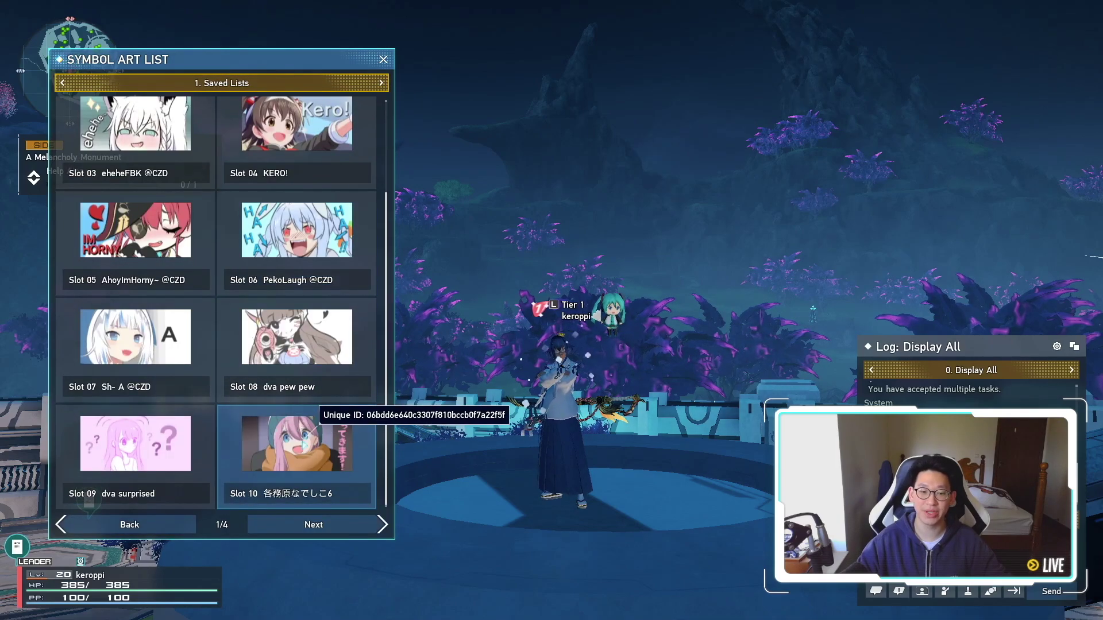
Save HiFriends@RaiDen from the Import list over Slot 10 and send it from the Saved Lists to the area chat.
click(118, 84)
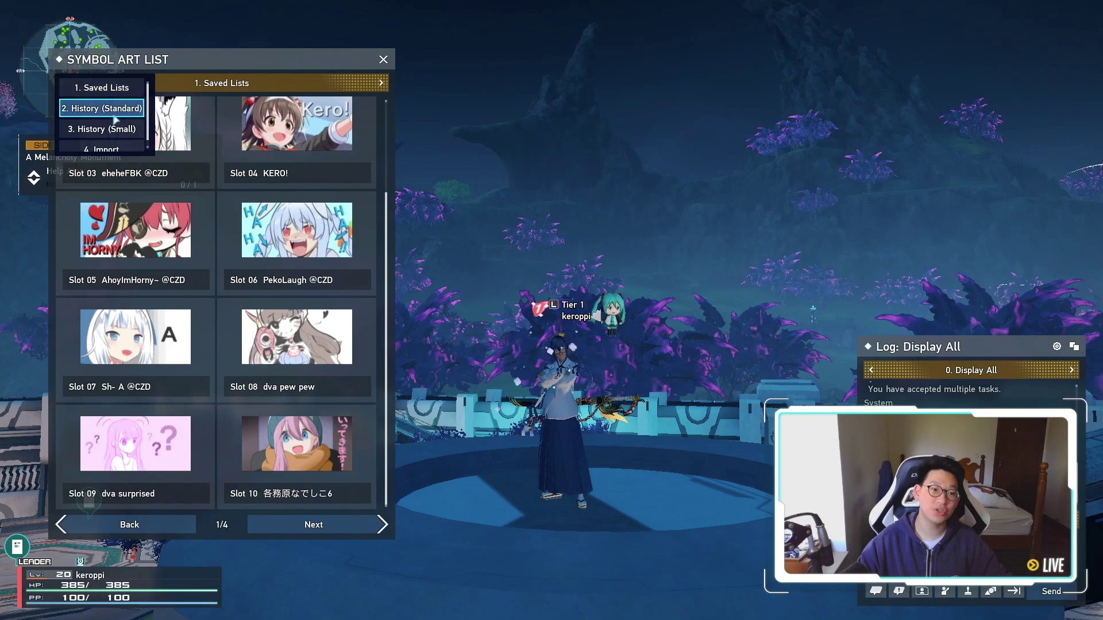
click(110, 149)
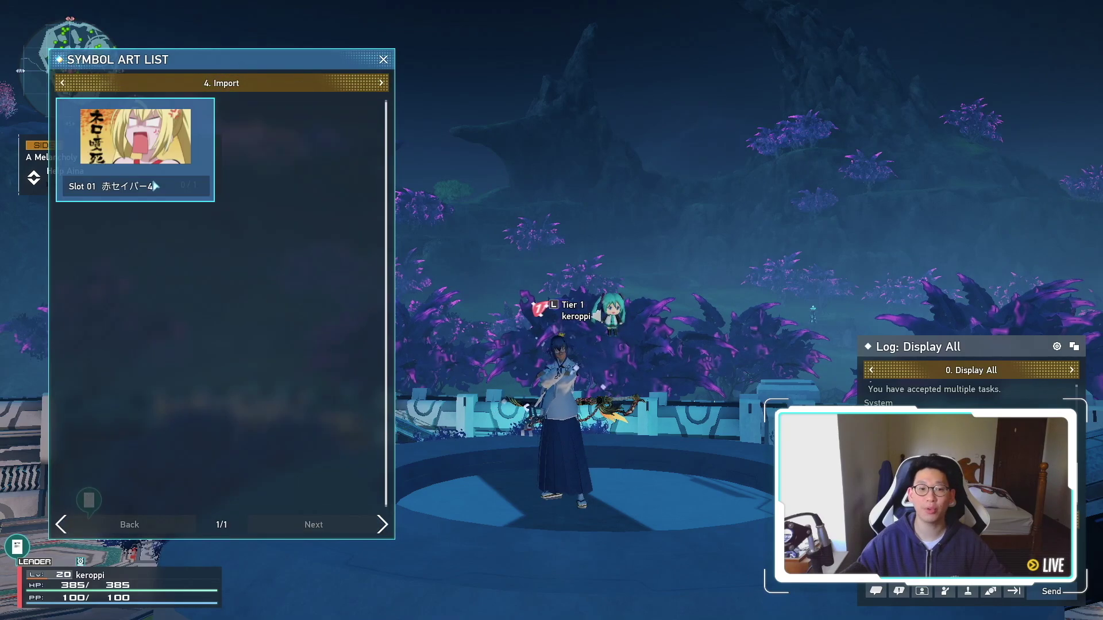
scroll(370, 149, down, 1)
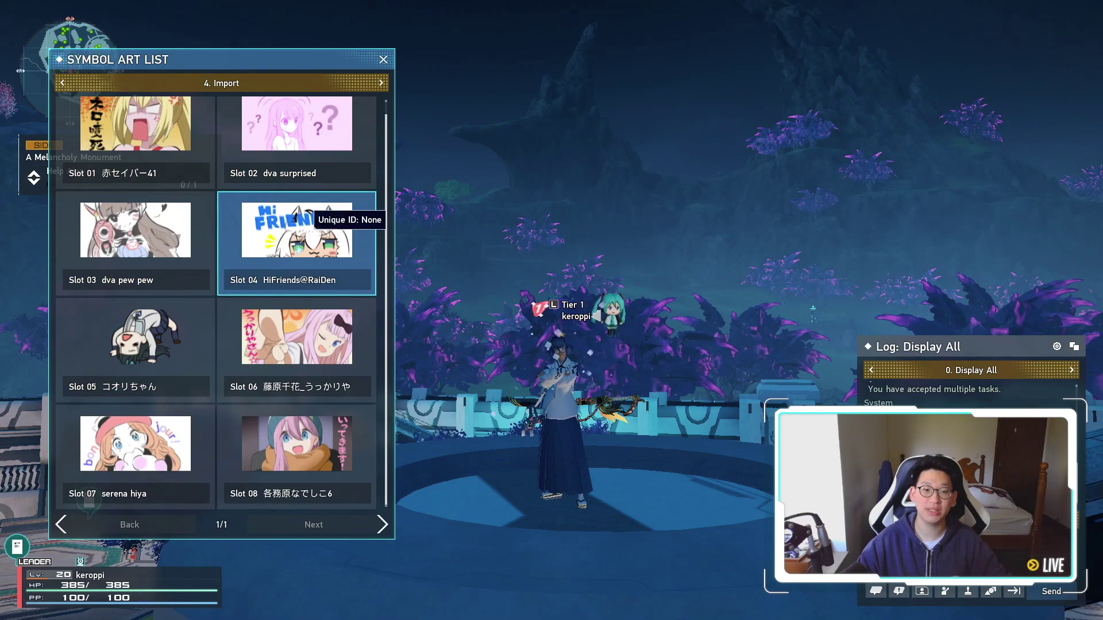
click(296, 219)
click(297, 248)
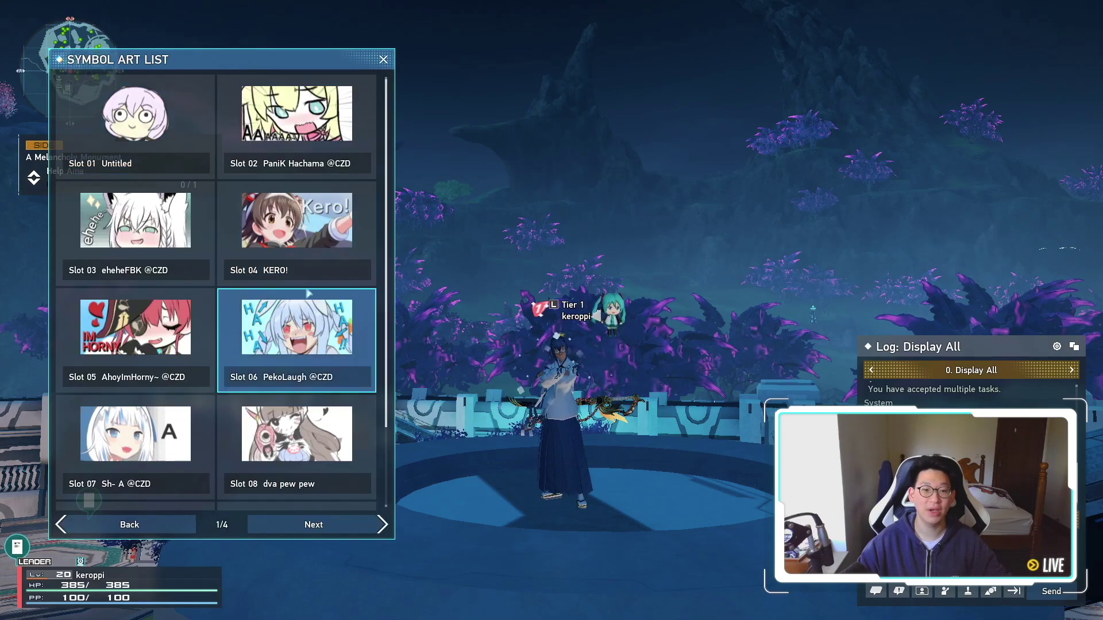
click(289, 467)
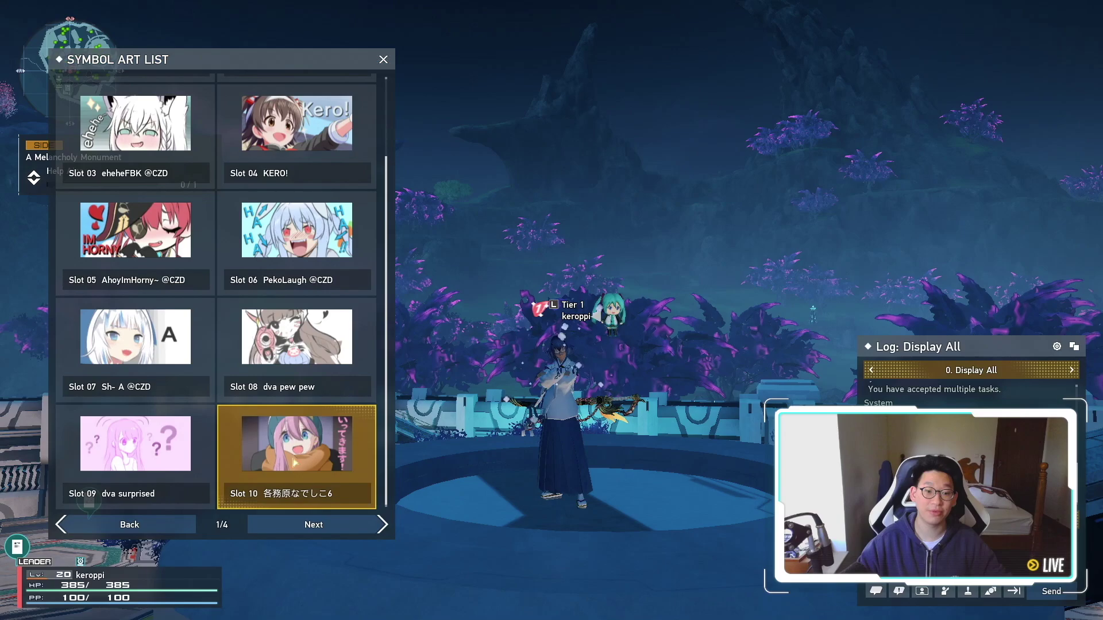
key(Left)
key(Return)
key(Return)
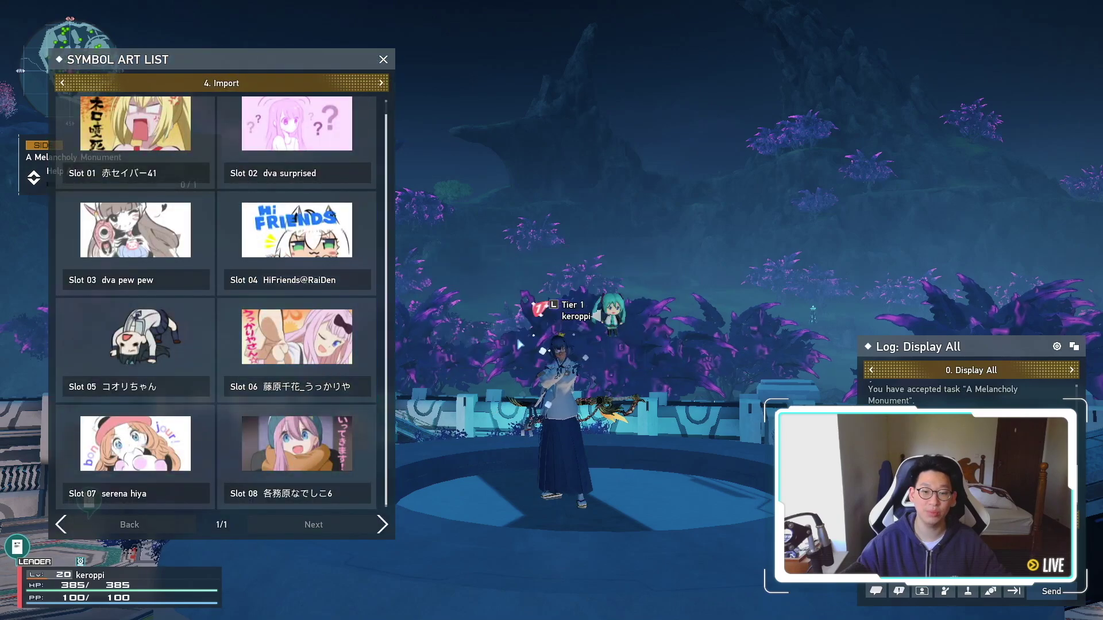
click(319, 455)
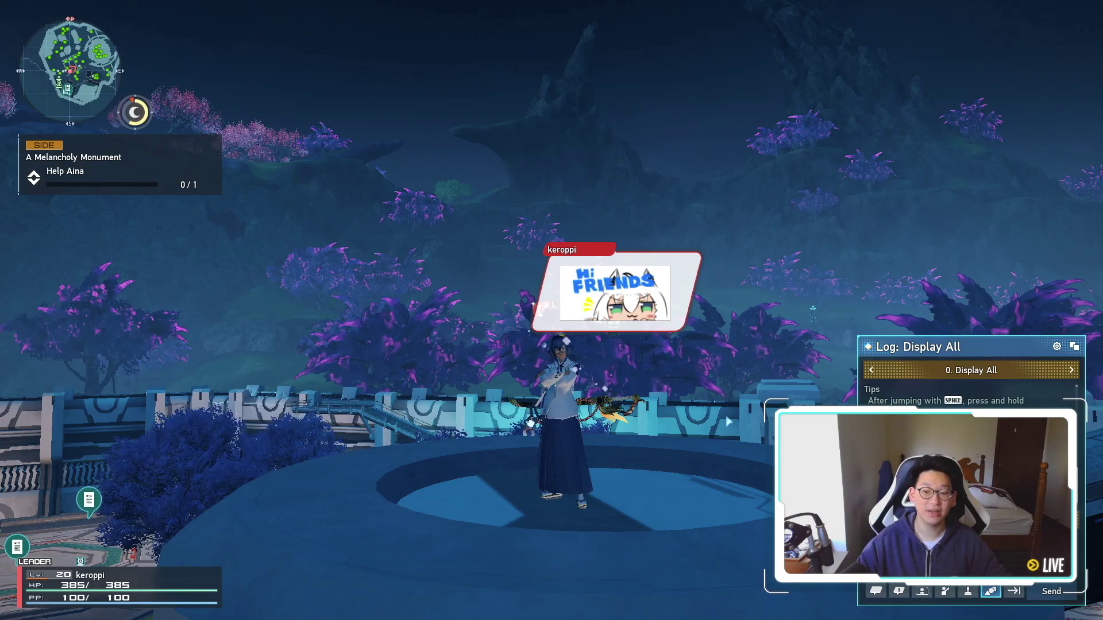
Save another symbol art from the Import list into the Saved Lists and send it to the area chat.
click(991, 591)
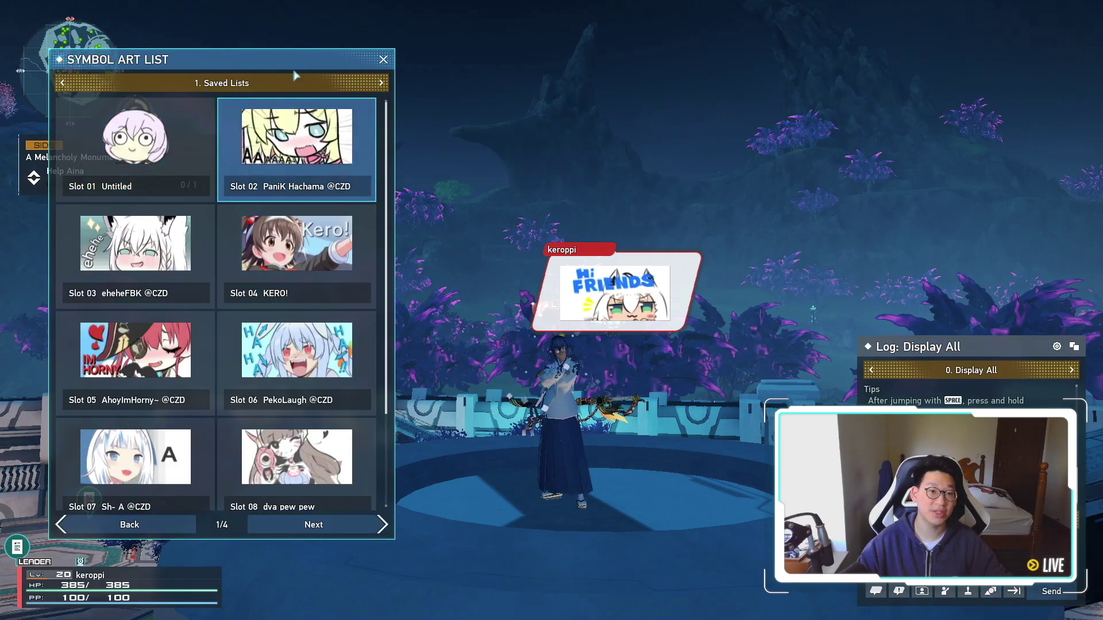
click(230, 83)
click(79, 153)
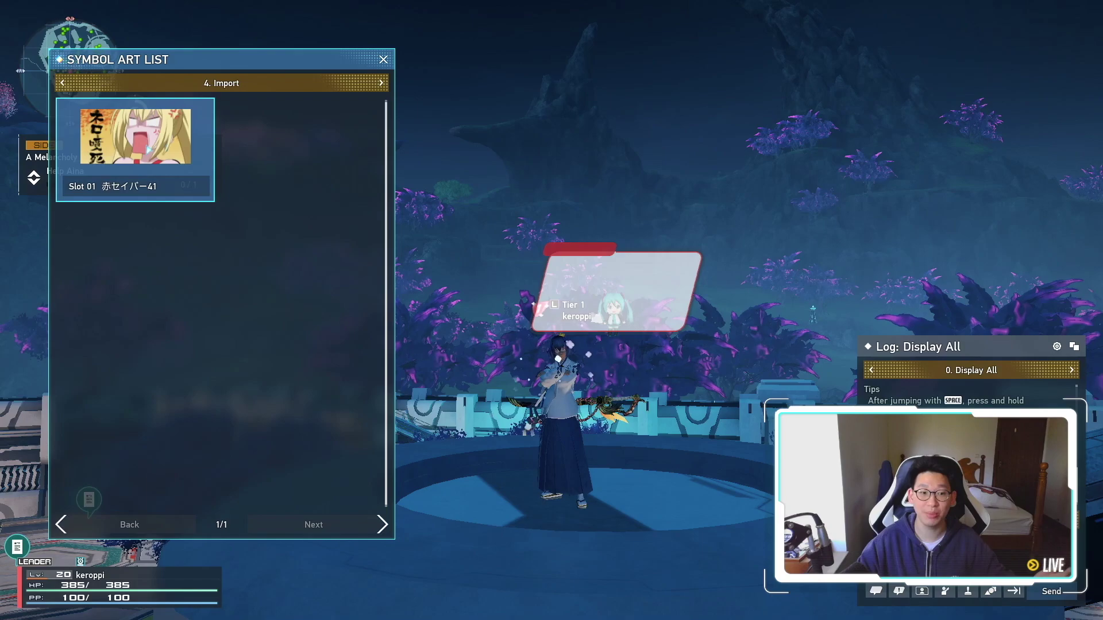
key(Return)
key(Return)
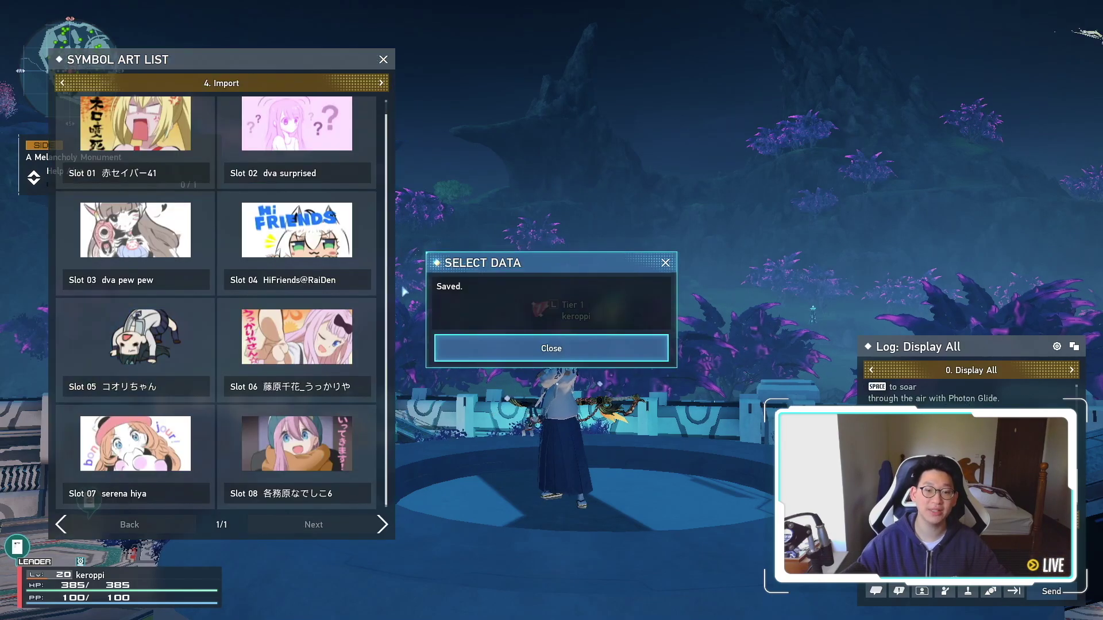
key(Return)
key(Down)
key(Down)
key(Down)
key(Down)
key(Return)
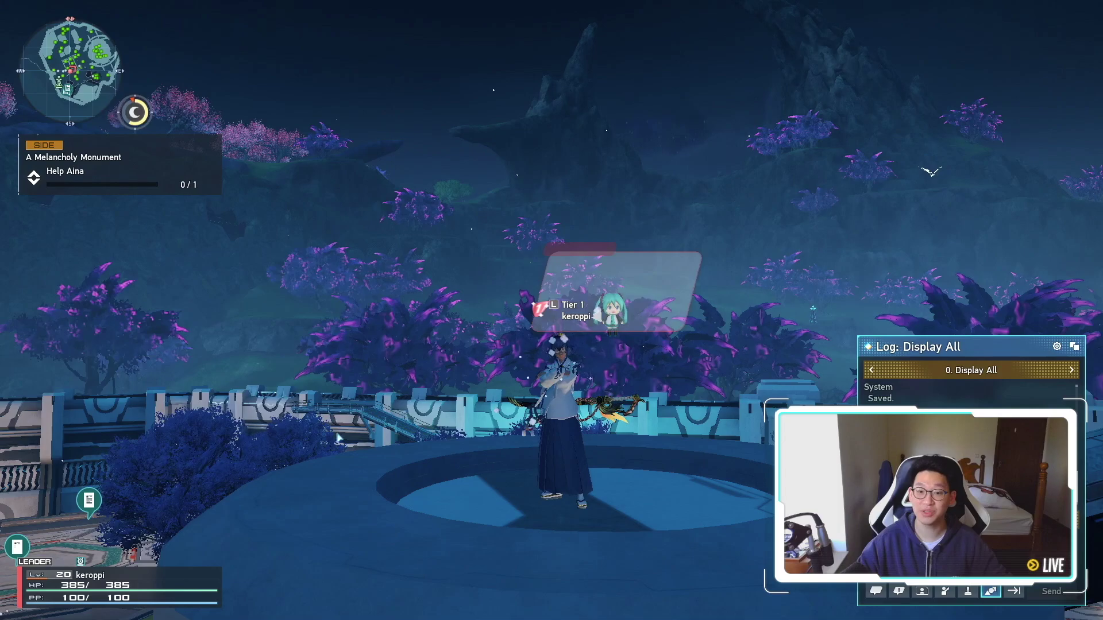